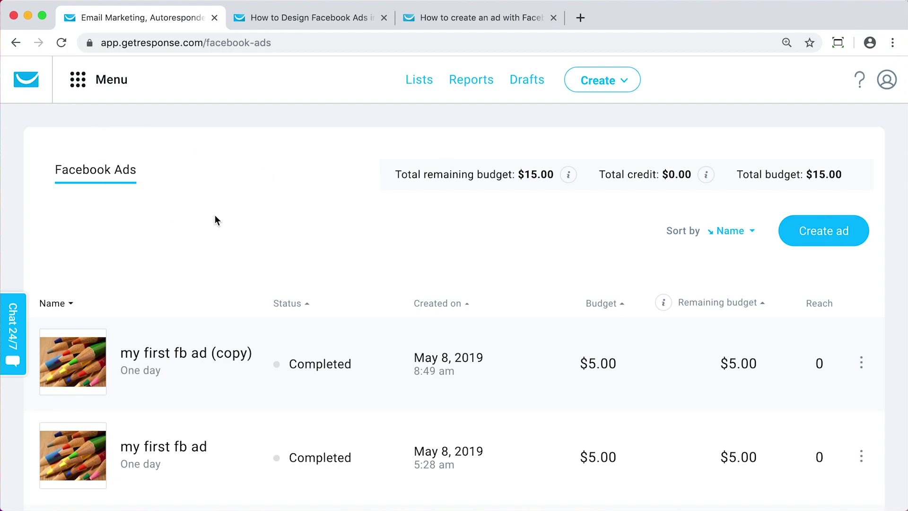
Start a new Facebook ad draft from the Facebook Ads dashboard.
{"action": "left_click", "coordinate": [837, 245]}
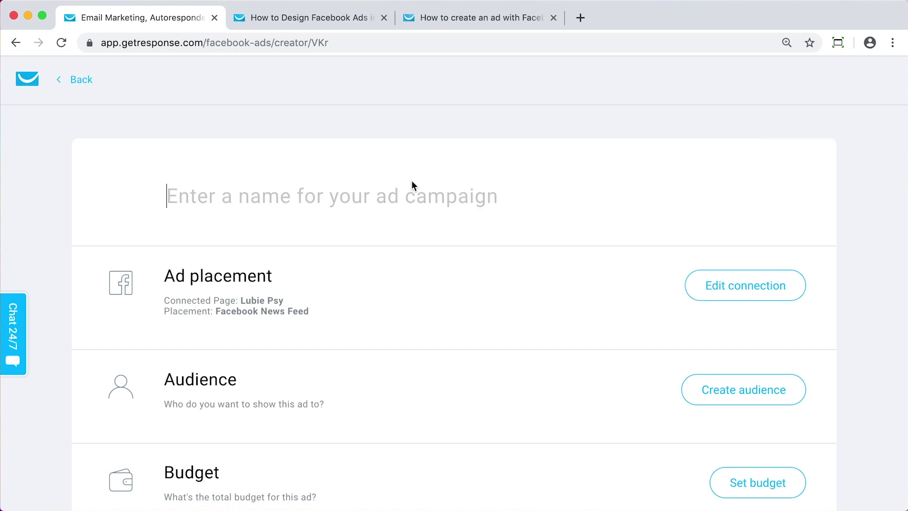
Enter 'Black Friday Deals waitlist' as the ad campaign name.
{"action": "type", "text": "Bla"}
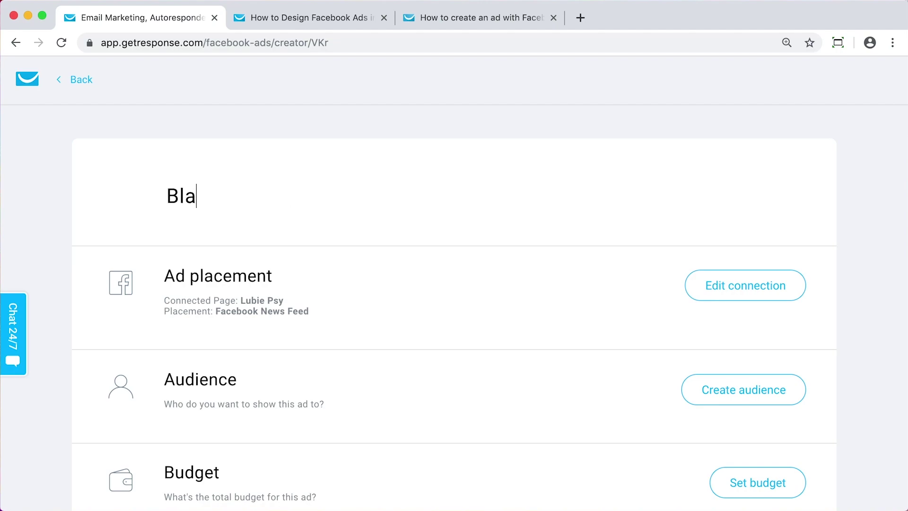
{"action": "type", "text": "ck Friday "}
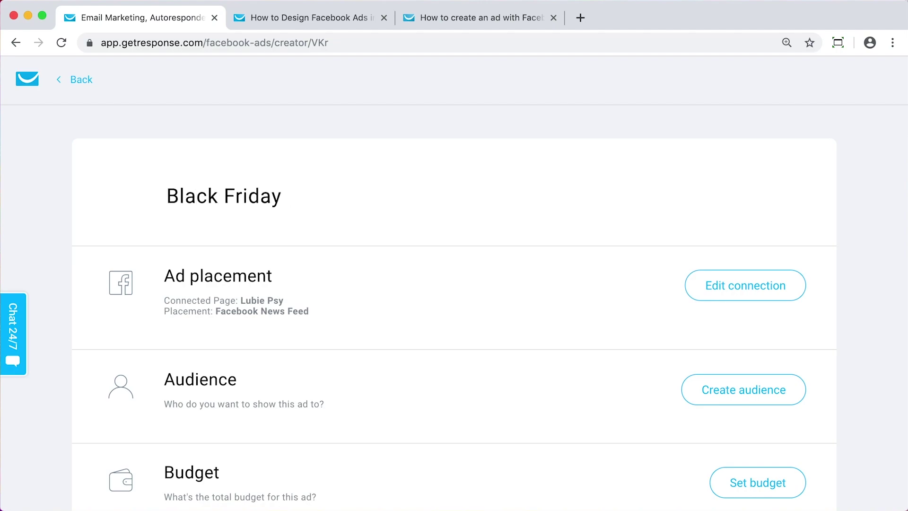
{"action": "type", "text": "Deals w"}
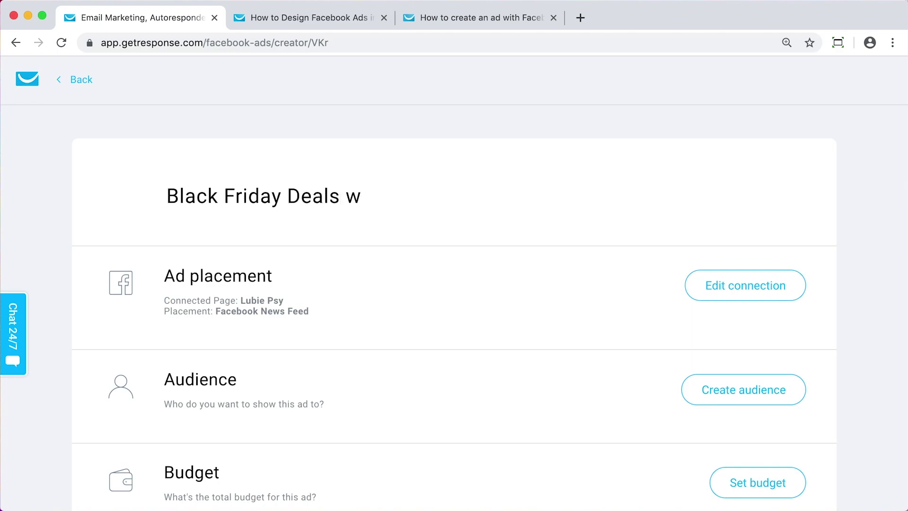
{"action": "type", "text": "aitlist"}
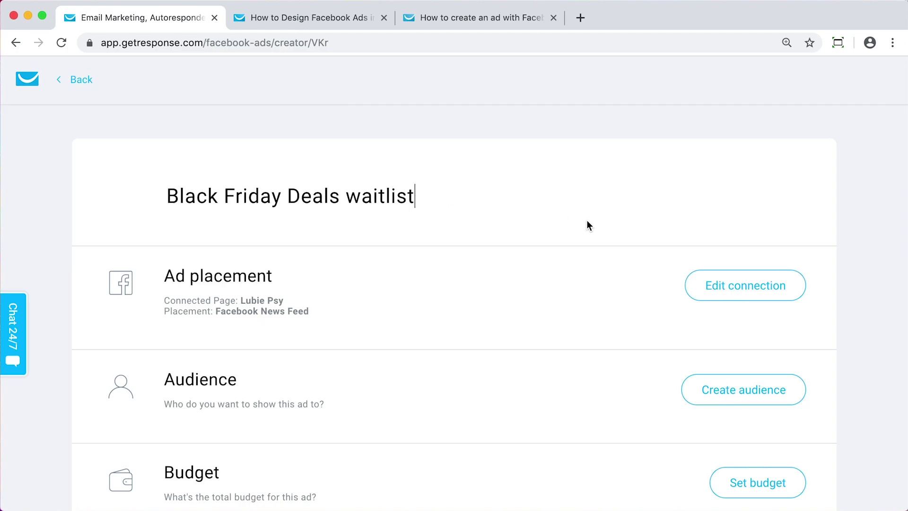
Add Instagram feed and Stories to the ad placement alongside the Facebook News Feed.
{"action": "scroll", "coordinate": [586, 226], "scroll_direction": "down", "scroll_amount": 3}
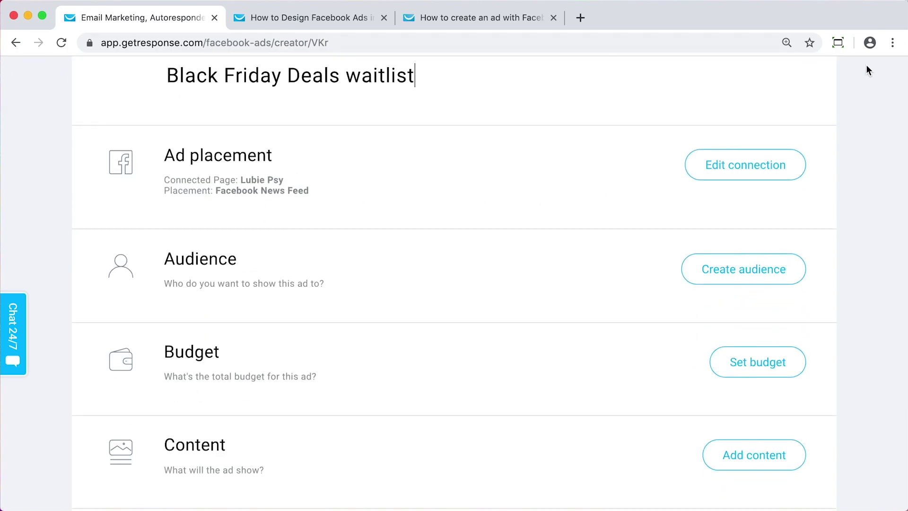
{"action": "left_click", "coordinate": [738, 158]}
{"action": "scroll", "coordinate": [710, 221], "scroll_direction": "down", "scroll_amount": 3}
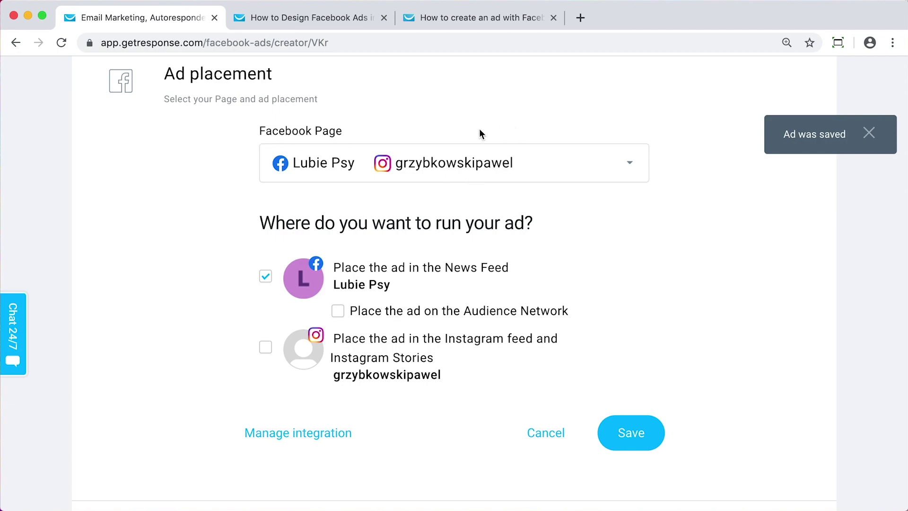
{"action": "scroll", "coordinate": [119, 312], "scroll_direction": "up", "scroll_amount": 1}
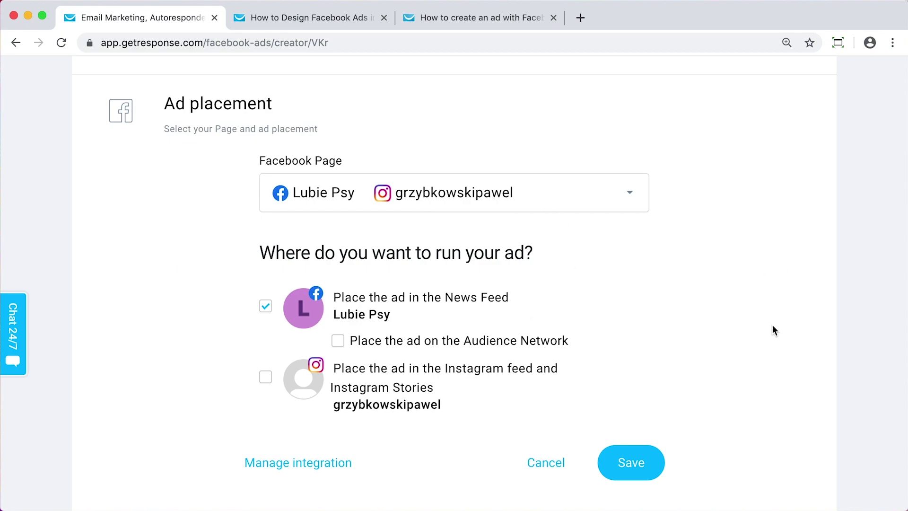
{"action": "scroll", "coordinate": [773, 325], "scroll_direction": "down", "scroll_amount": 2}
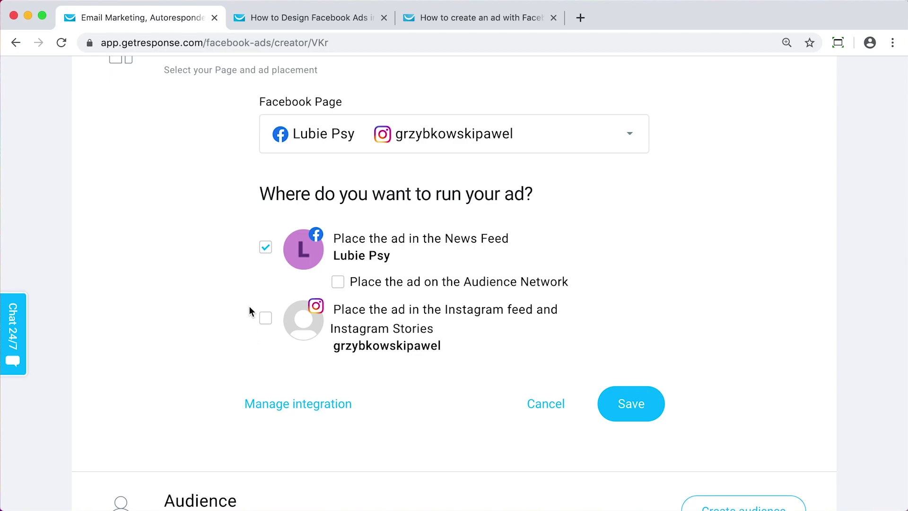
{"action": "left_click", "coordinate": [266, 319]}
{"action": "scroll", "coordinate": [739, 201], "scroll_direction": "down", "scroll_amount": 4}
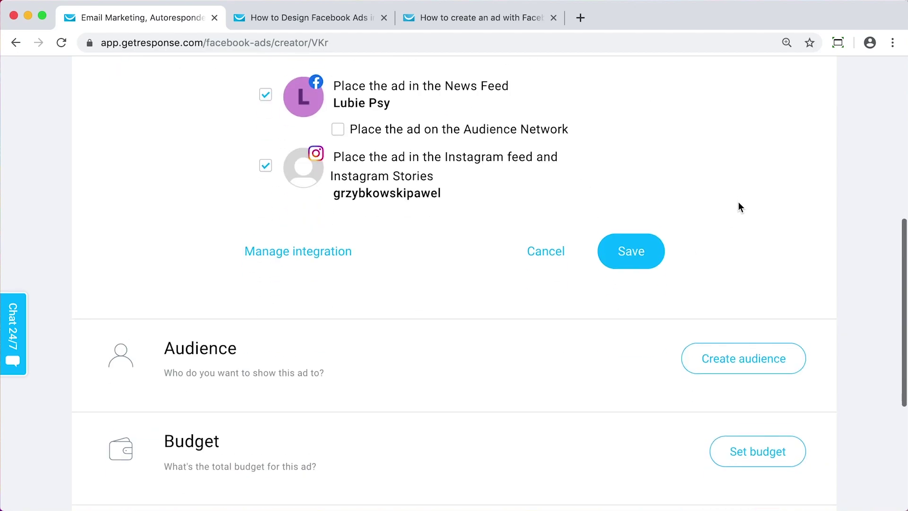
{"action": "scroll", "coordinate": [463, 124], "scroll_direction": "up", "scroll_amount": 2}
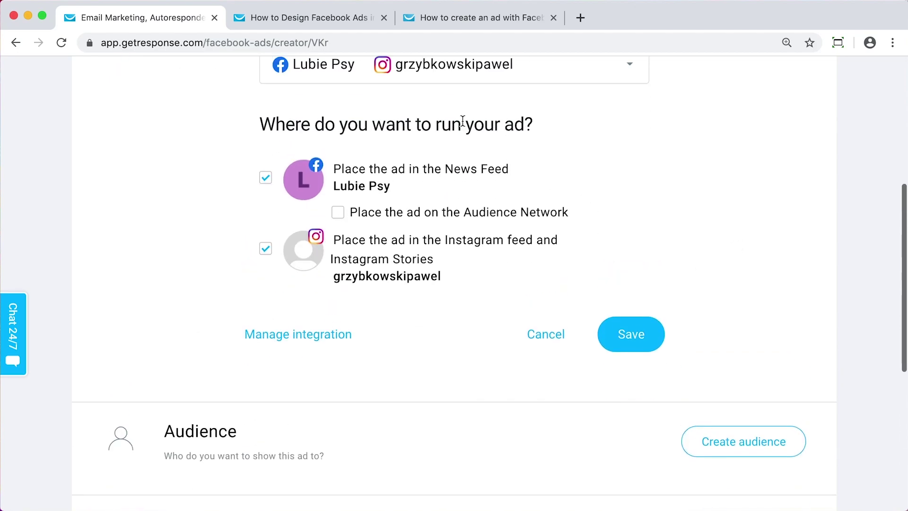
{"action": "scroll", "coordinate": [265, 247], "scroll_direction": "up", "scroll_amount": 1}
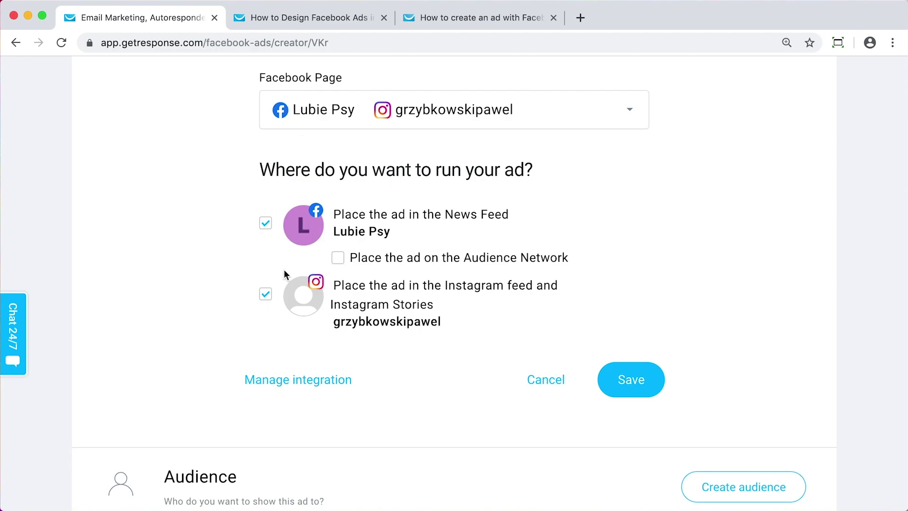
{"action": "scroll", "coordinate": [257, 294], "scroll_direction": "down", "scroll_amount": 1}
{"action": "scroll", "coordinate": [258, 294], "scroll_direction": "down", "scroll_amount": 5}
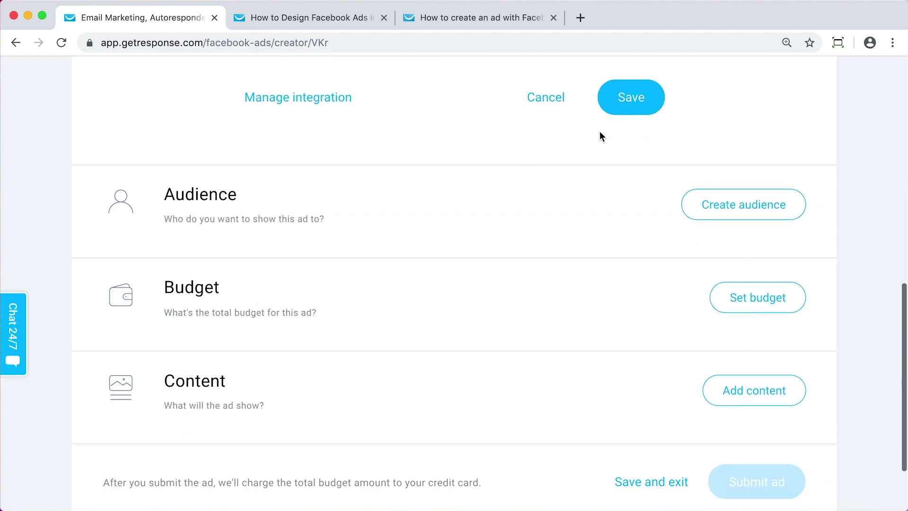
Save the Facebook News Feed and Instagram ad placements.
{"action": "left_click", "coordinate": [629, 109]}
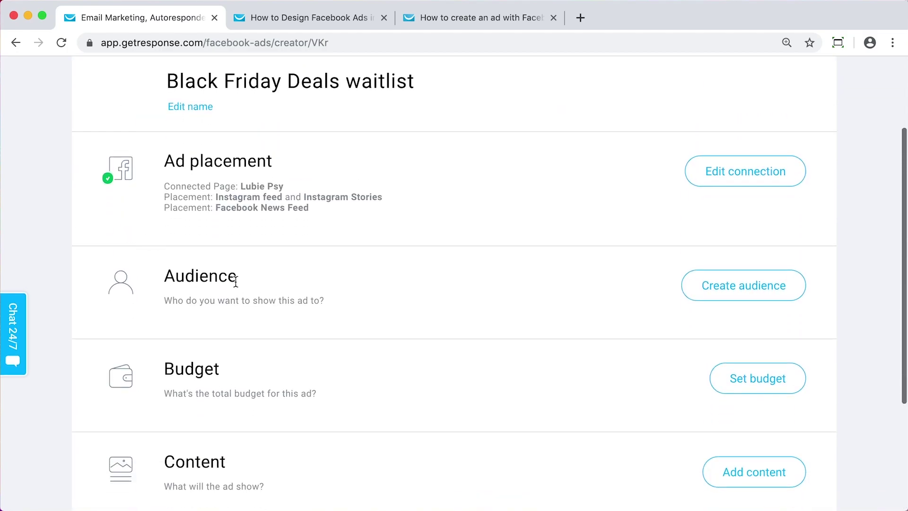
{"action": "scroll", "coordinate": [236, 282], "scroll_direction": "down", "scroll_amount": 2}
{"action": "scroll", "coordinate": [236, 282], "scroll_direction": "up", "scroll_amount": 1}
{"action": "scroll", "coordinate": [235, 282], "scroll_direction": "down", "scroll_amount": 1}
{"action": "scroll", "coordinate": [235, 282], "scroll_direction": "down", "scroll_amount": 2}
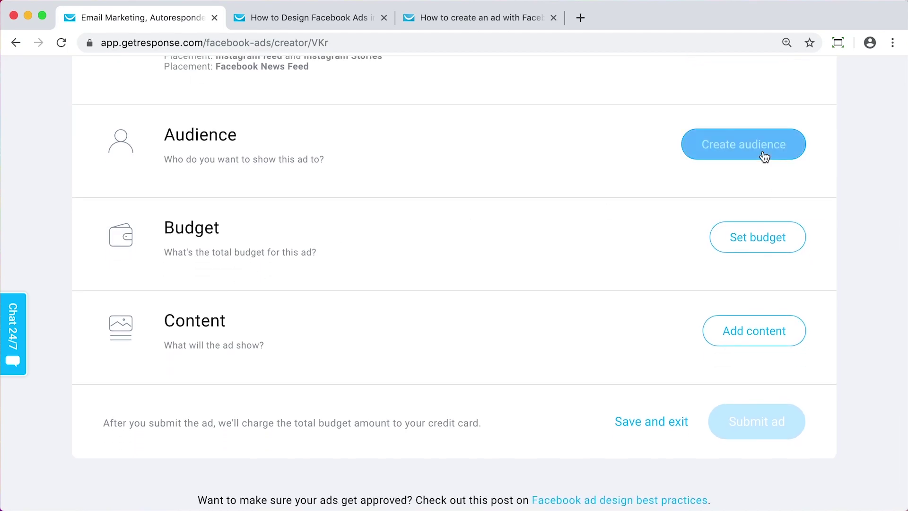
Bring up the audience options, with Existing contacts as the default type.
{"action": "left_click", "coordinate": [764, 156]}
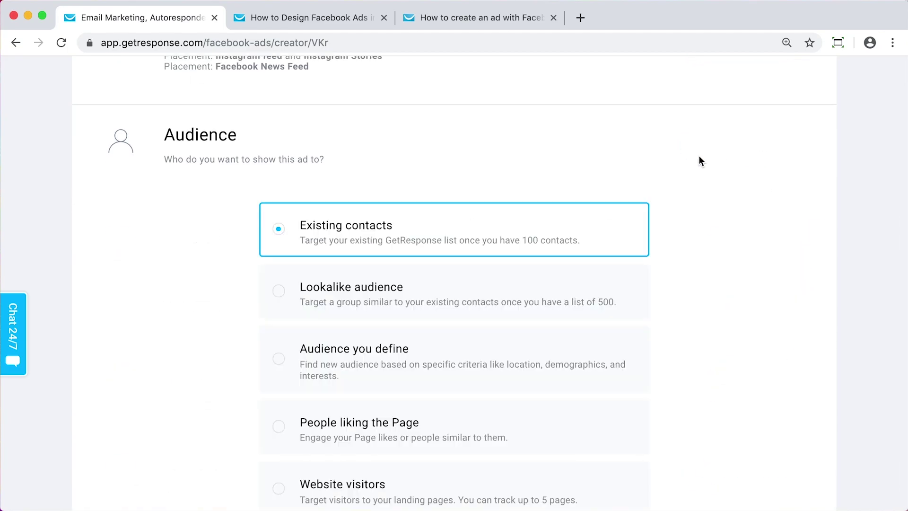
{"action": "scroll", "coordinate": [712, 258], "scroll_direction": "down", "scroll_amount": 2}
{"action": "scroll", "coordinate": [713, 257], "scroll_direction": "down", "scroll_amount": 2}
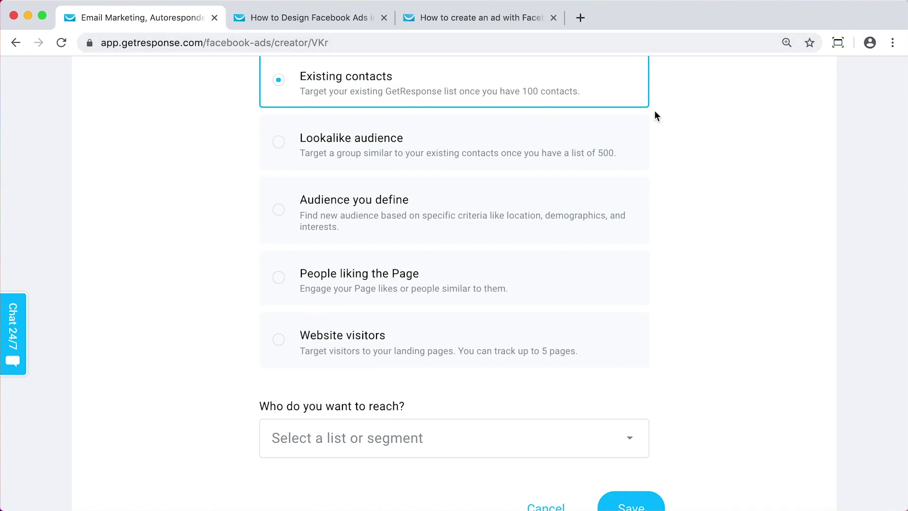
After trying Lookalike and custom audiences, target people liking the Page in the United States.
{"action": "left_click", "coordinate": [423, 156]}
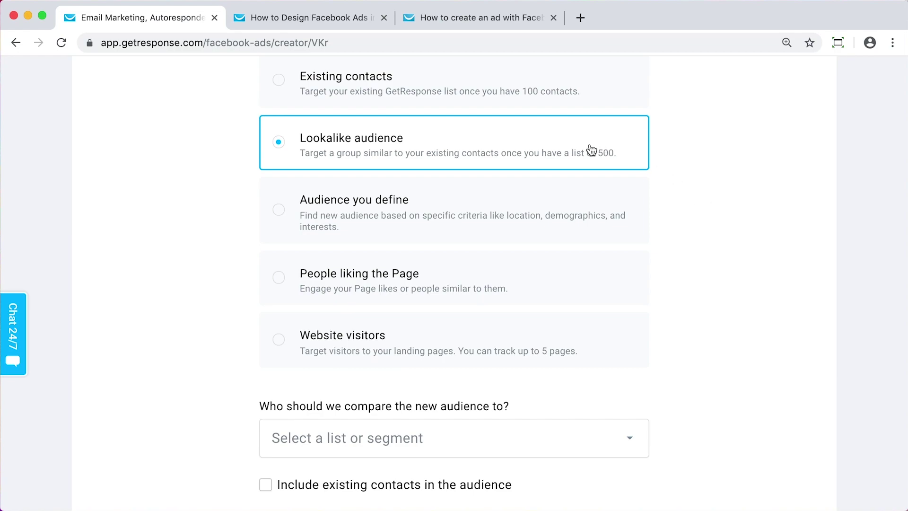
{"action": "left_click", "coordinate": [483, 213]}
{"action": "scroll", "coordinate": [483, 214], "scroll_direction": "down", "scroll_amount": 2}
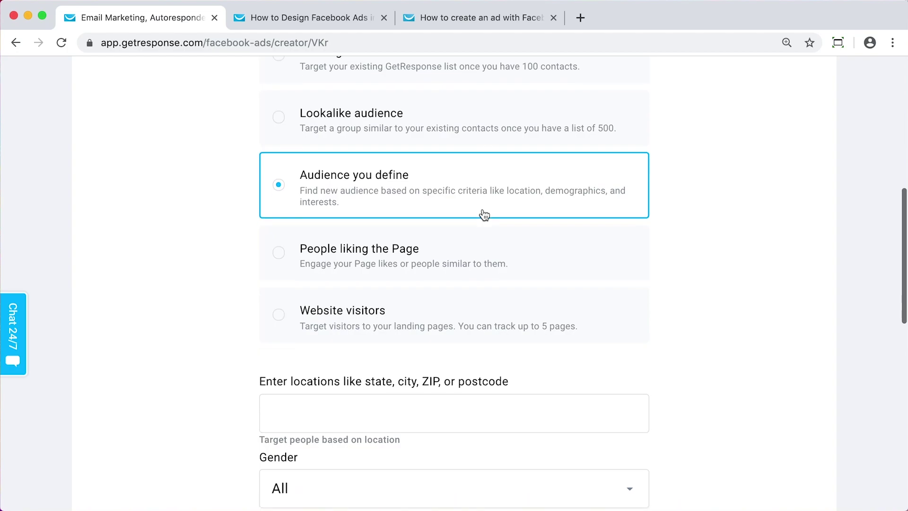
{"action": "scroll", "coordinate": [489, 208], "scroll_direction": "down", "scroll_amount": 2}
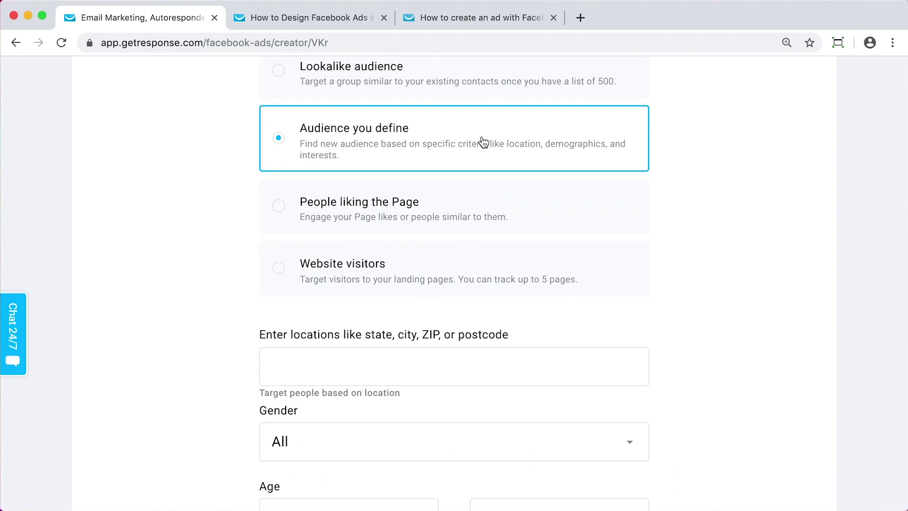
{"action": "scroll", "coordinate": [479, 239], "scroll_direction": "down", "scroll_amount": 10}
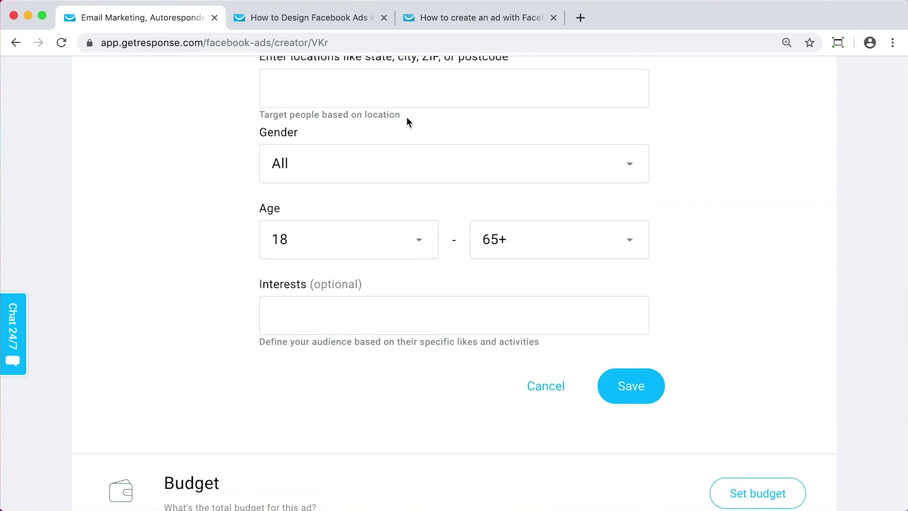
{"action": "scroll", "coordinate": [405, 119], "scroll_direction": "up", "scroll_amount": 4}
{"action": "scroll", "coordinate": [383, 128], "scroll_direction": "up", "scroll_amount": 9}
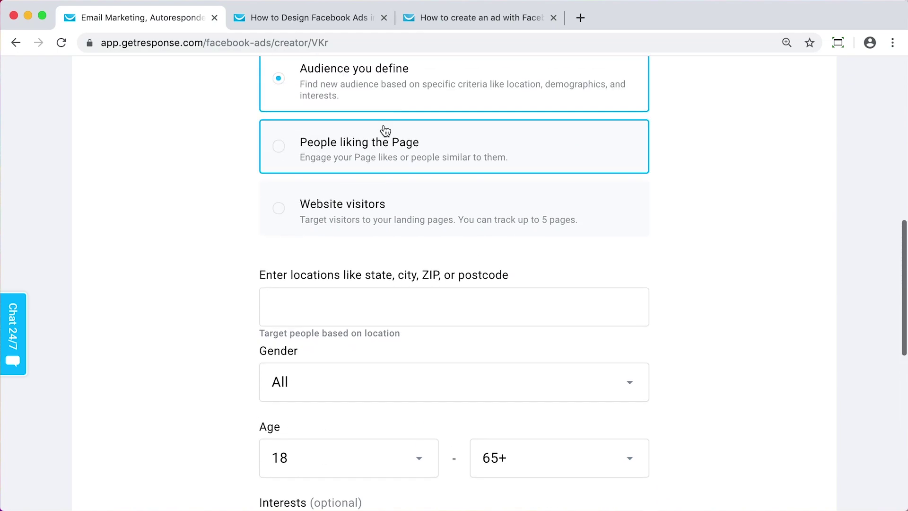
{"action": "left_click", "coordinate": [376, 145]}
{"action": "scroll", "coordinate": [740, 240], "scroll_direction": "up", "scroll_amount": 2}
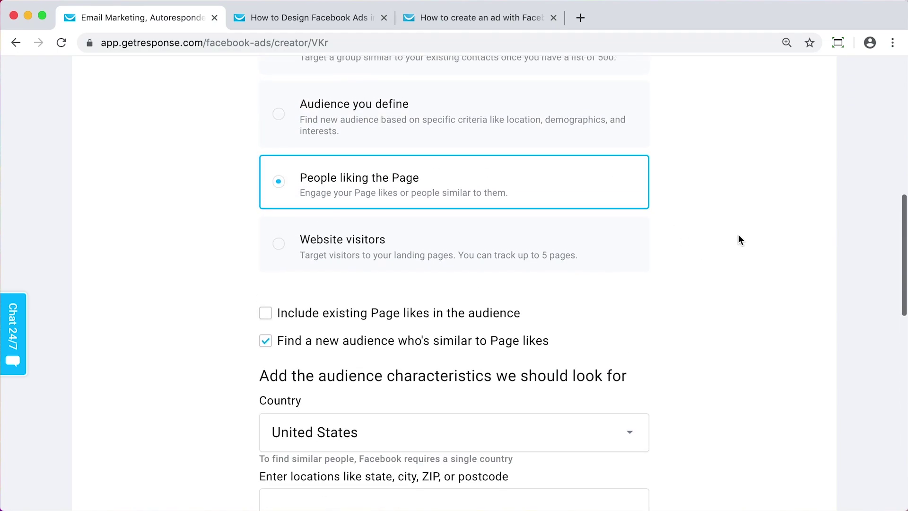
{"action": "scroll", "coordinate": [740, 240], "scroll_direction": "down", "scroll_amount": 3}
{"action": "scroll", "coordinate": [738, 234], "scroll_direction": "up", "scroll_amount": 1}
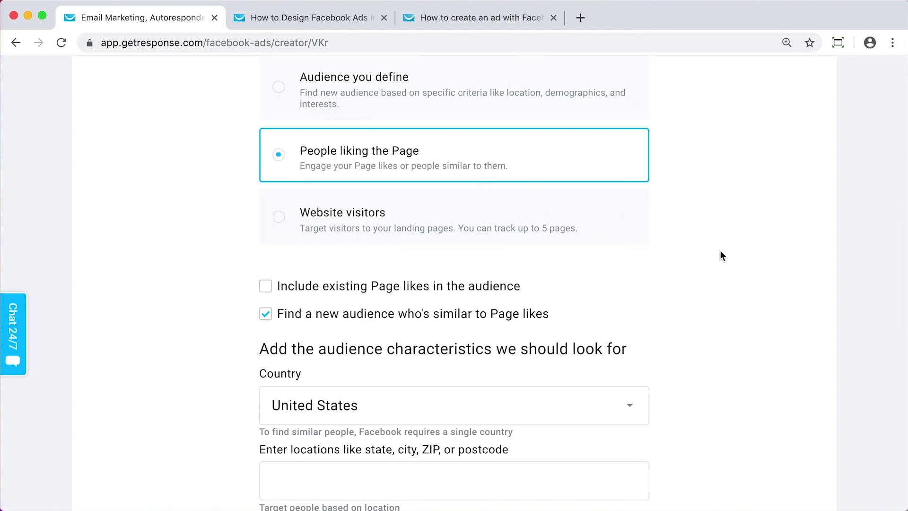
Target website visitors of the EQ Generation landing page over the past 30 days.
{"action": "left_click", "coordinate": [519, 222]}
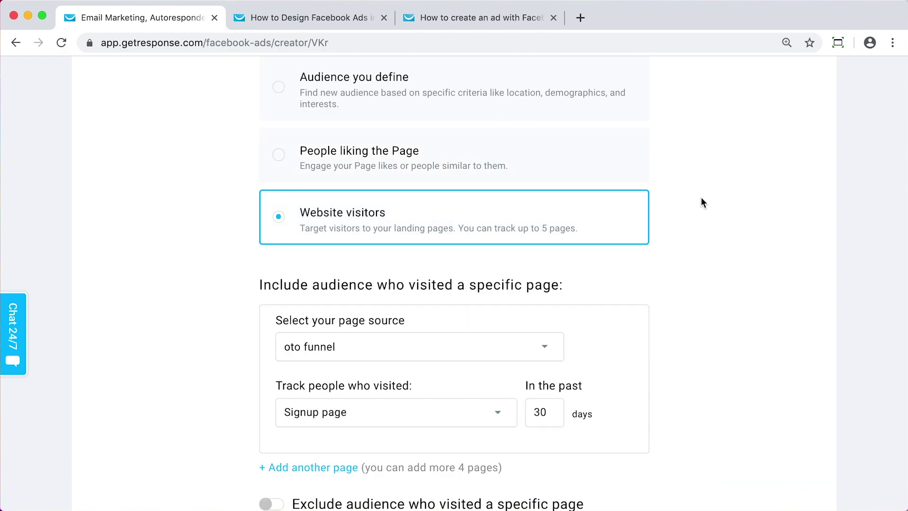
{"action": "scroll", "coordinate": [700, 197], "scroll_direction": "down", "scroll_amount": 3}
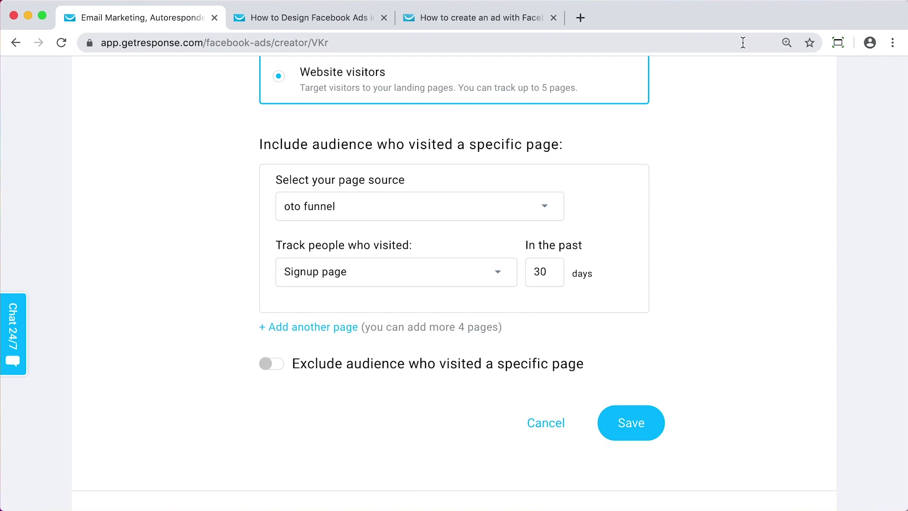
{"action": "left_click", "coordinate": [515, 212]}
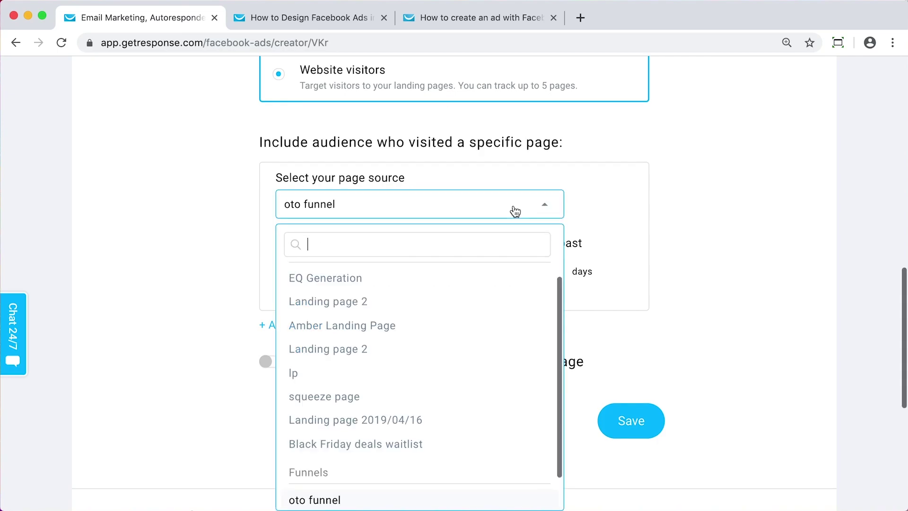
{"action": "left_click", "coordinate": [388, 278]}
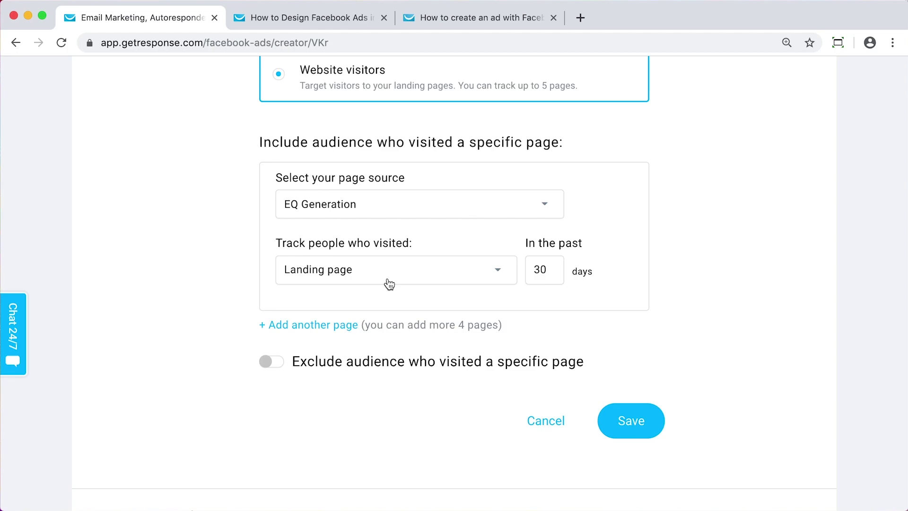
{"action": "scroll", "coordinate": [266, 251], "scroll_direction": "up", "scroll_amount": 7}
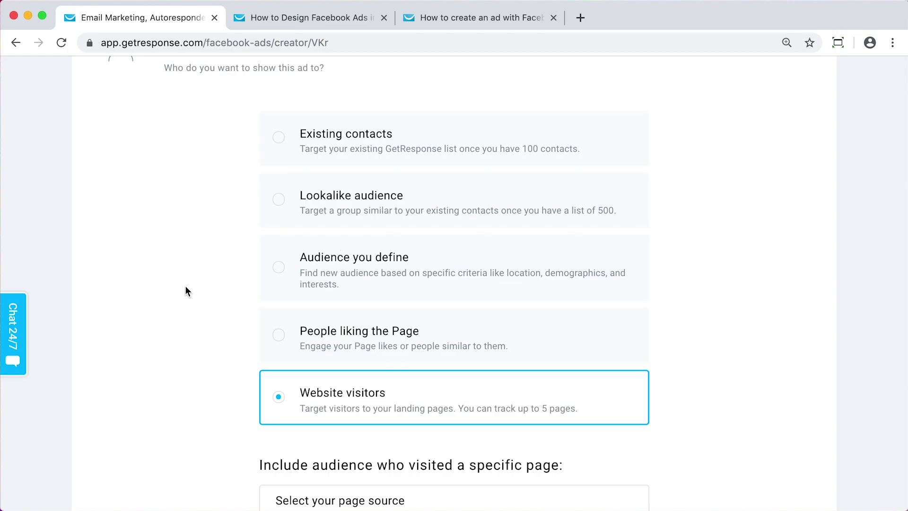
{"action": "scroll", "coordinate": [186, 285], "scroll_direction": "up", "scroll_amount": 1}
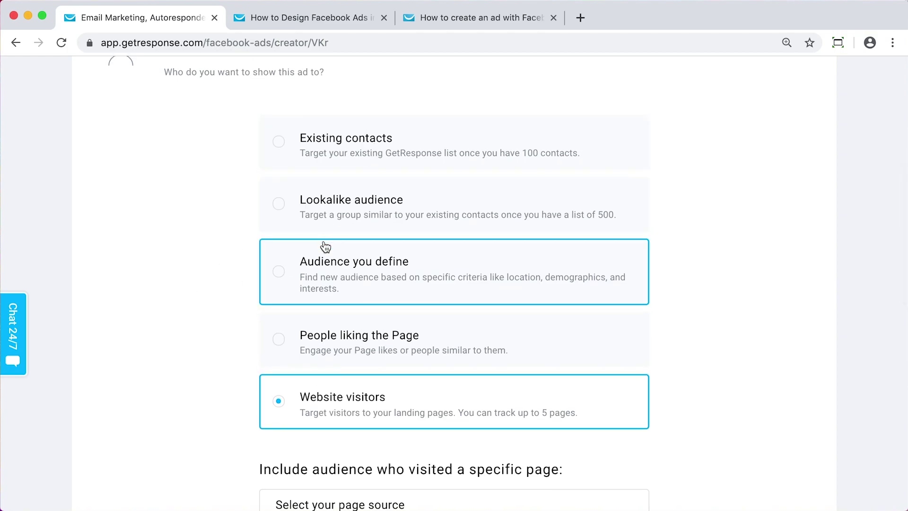
{"action": "scroll", "coordinate": [324, 227], "scroll_direction": "down", "scroll_amount": 12}
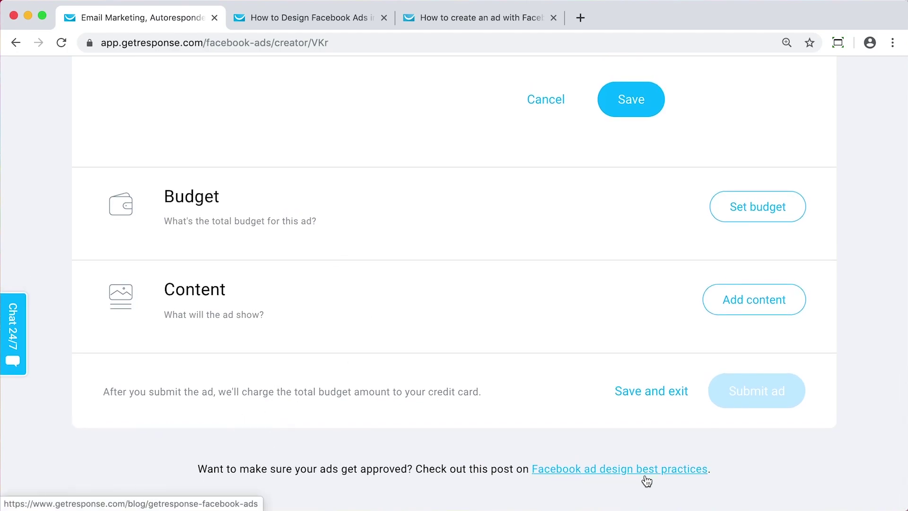
{"action": "left_click", "coordinate": [322, 15]}
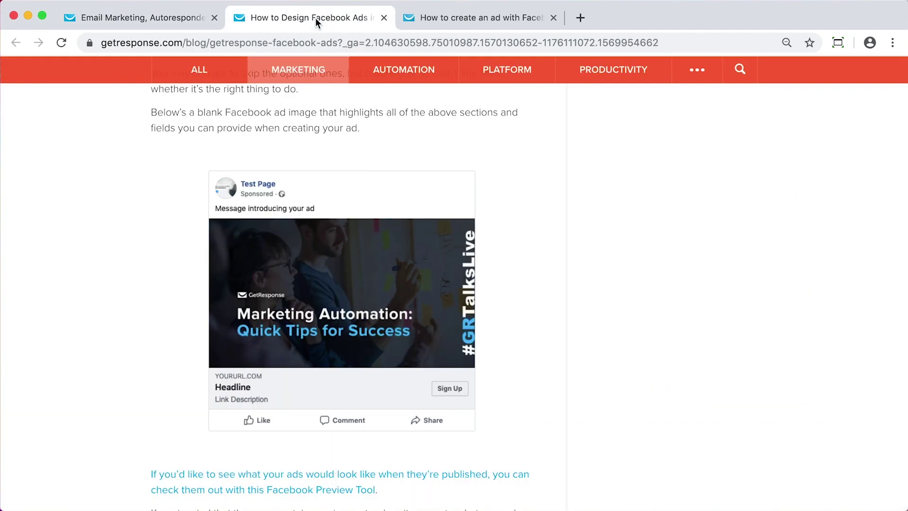
{"action": "scroll", "coordinate": [243, 368], "scroll_direction": "up", "scroll_amount": 5}
{"action": "scroll", "coordinate": [243, 364], "scroll_direction": "up", "scroll_amount": 10}
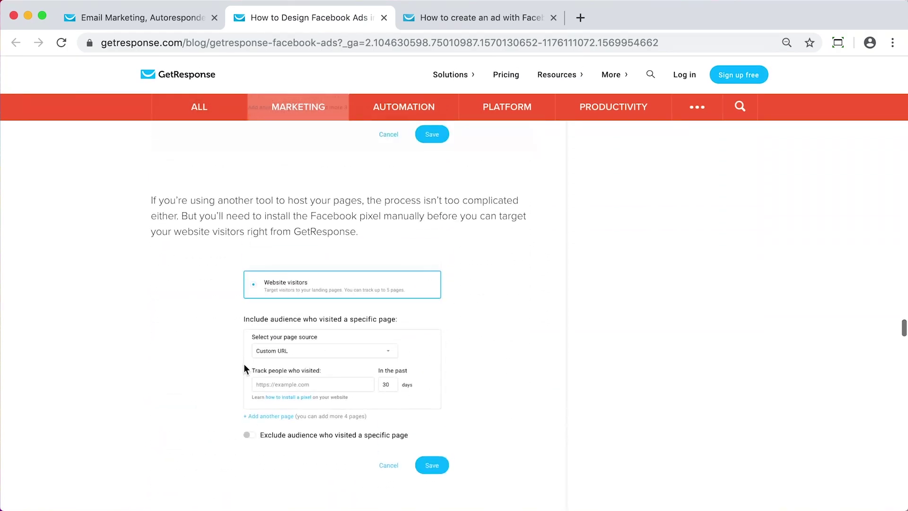
{"action": "scroll", "coordinate": [243, 364], "scroll_direction": "up", "scroll_amount": 10}
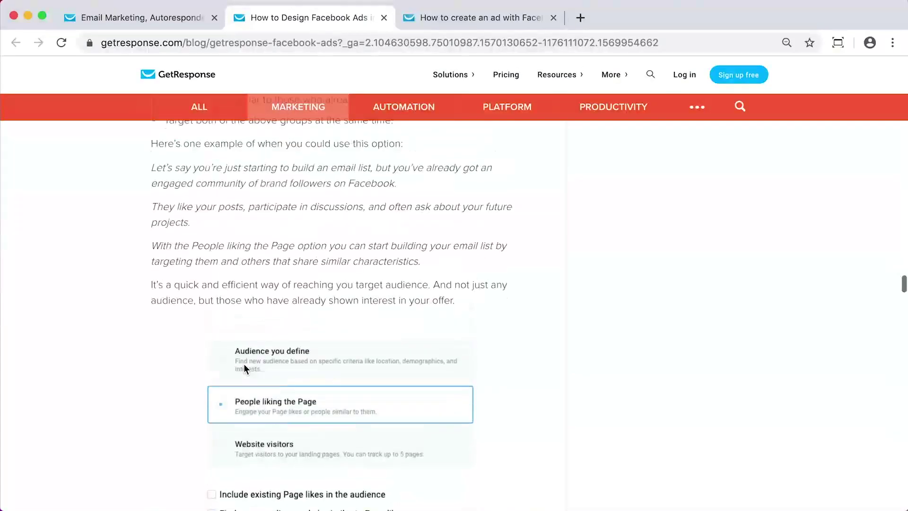
{"action": "scroll", "coordinate": [259, 294], "scroll_direction": "up", "scroll_amount": 10}
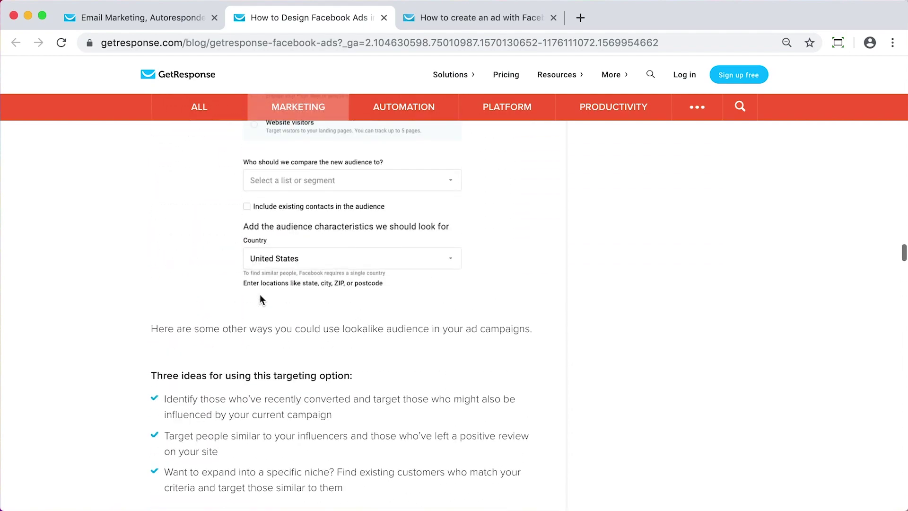
{"action": "scroll", "coordinate": [261, 299], "scroll_direction": "up", "scroll_amount": 10}
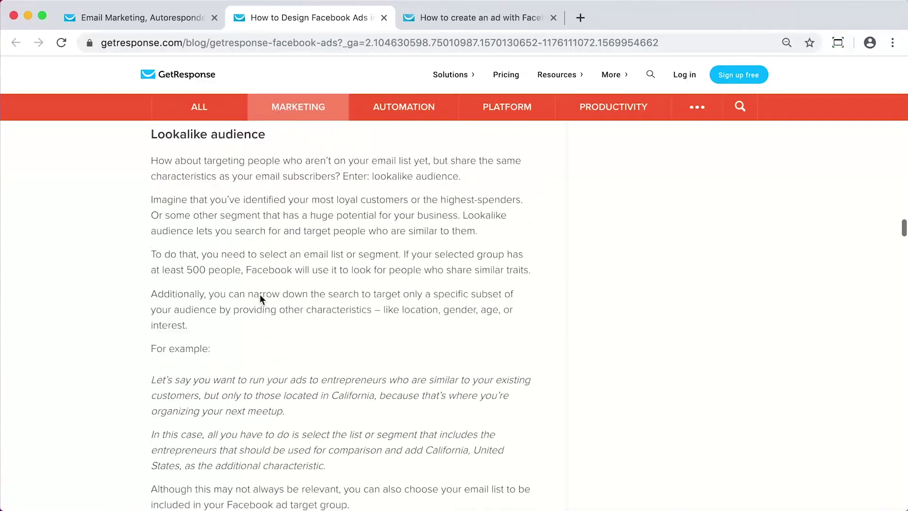
{"action": "scroll", "coordinate": [260, 302], "scroll_direction": "up", "scroll_amount": 10}
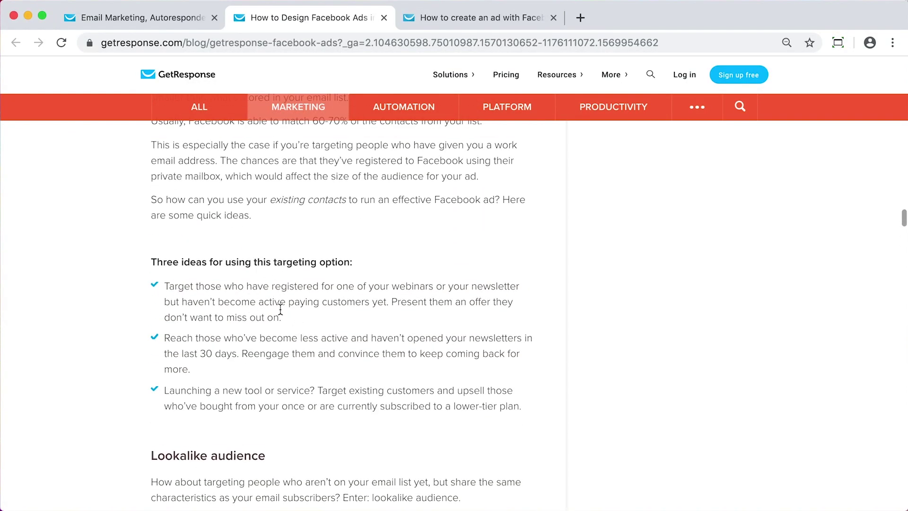
{"action": "scroll", "coordinate": [274, 298], "scroll_direction": "down", "scroll_amount": 2}
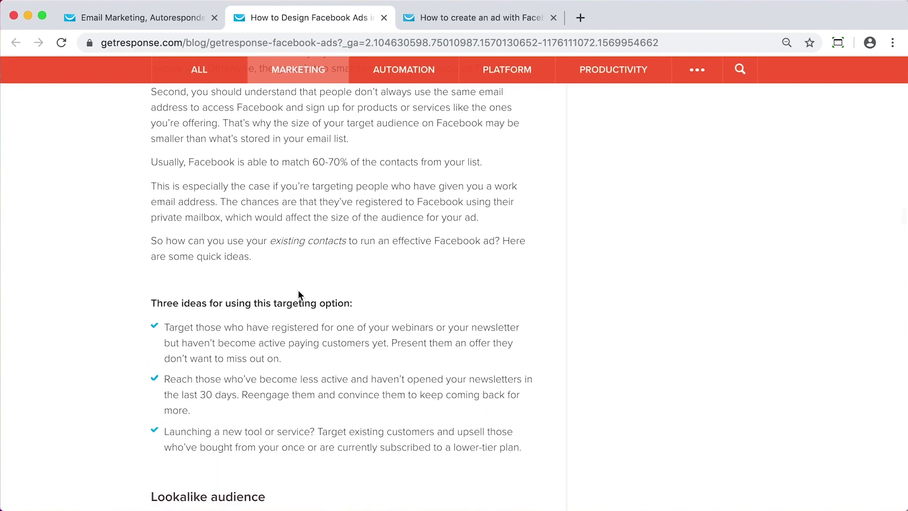
{"action": "scroll", "coordinate": [298, 293], "scroll_direction": "up", "scroll_amount": 10}
{"action": "scroll", "coordinate": [298, 290], "scroll_direction": "up", "scroll_amount": 15}
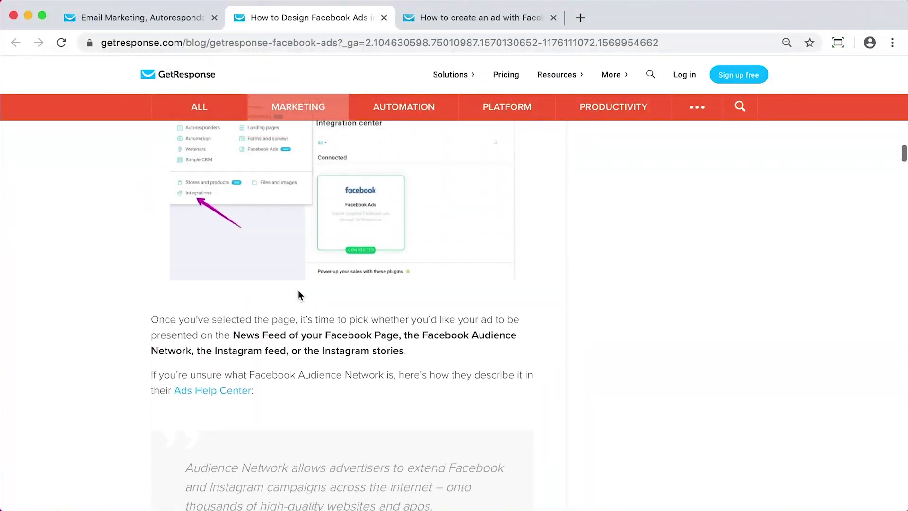
{"action": "scroll", "coordinate": [99, 261], "scroll_direction": "down", "scroll_amount": 5}
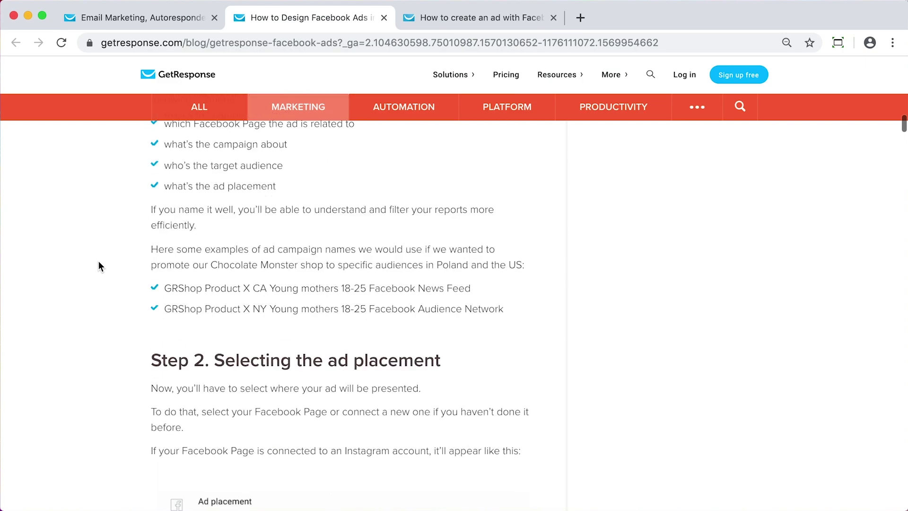
{"action": "left_click", "coordinate": [151, 19]}
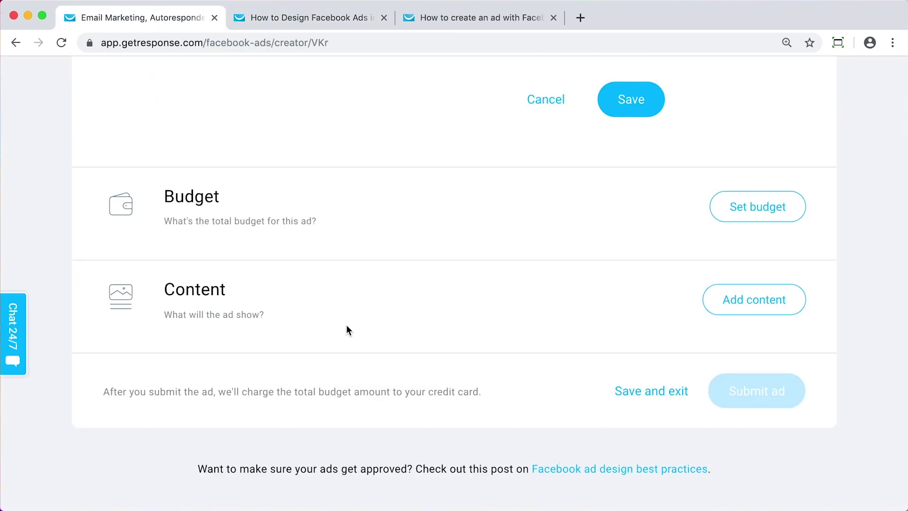
Switch to a lookalike audience based on the my_first_campaign_in_gr (612) list.
{"action": "scroll", "coordinate": [346, 325], "scroll_direction": "up", "scroll_amount": 12}
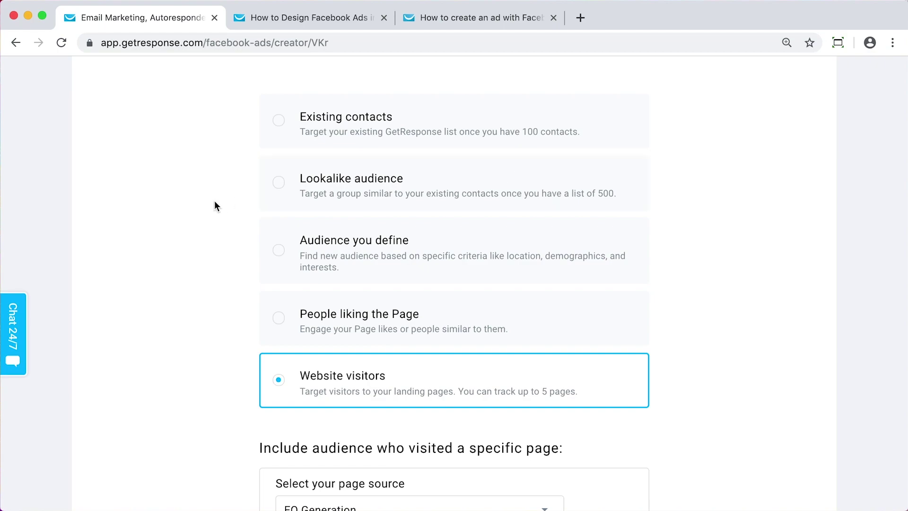
{"action": "left_click", "coordinate": [436, 198]}
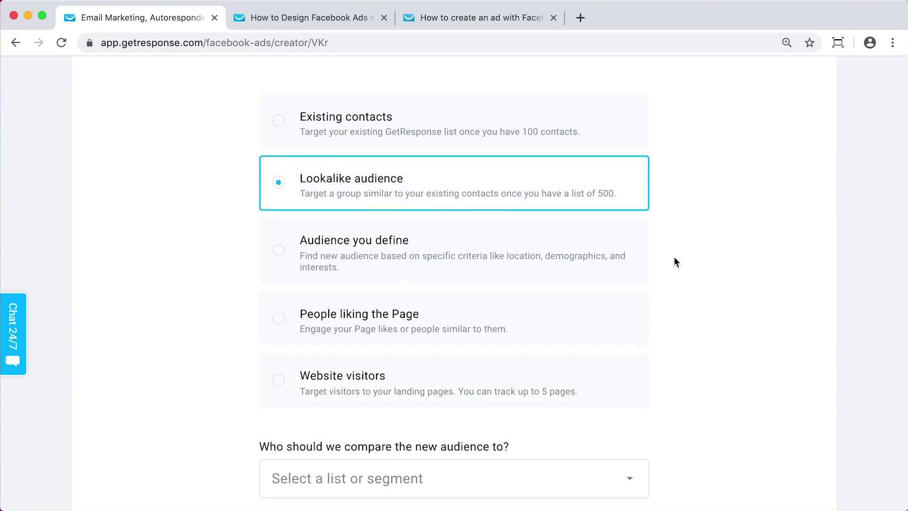
{"action": "scroll", "coordinate": [674, 263], "scroll_direction": "down", "scroll_amount": 3}
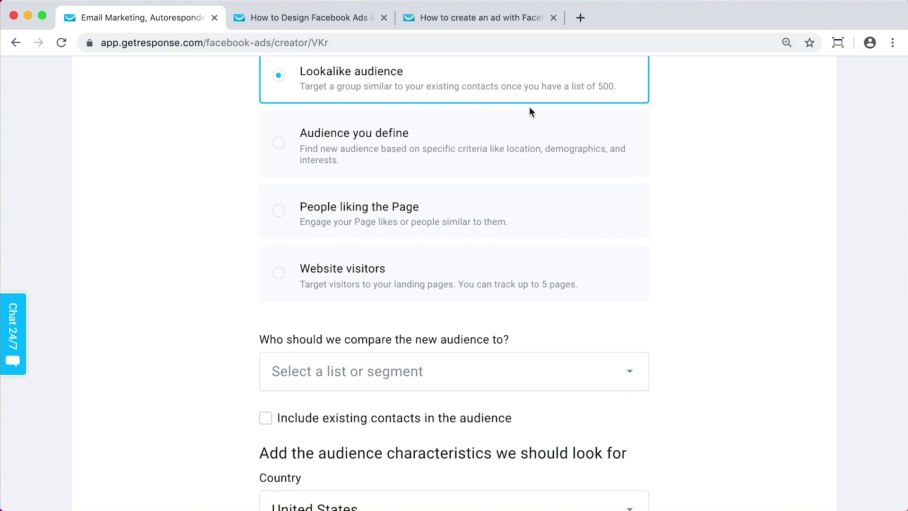
{"action": "scroll", "coordinate": [713, 330], "scroll_direction": "down", "scroll_amount": 1}
{"action": "scroll", "coordinate": [713, 330], "scroll_direction": "up", "scroll_amount": 1}
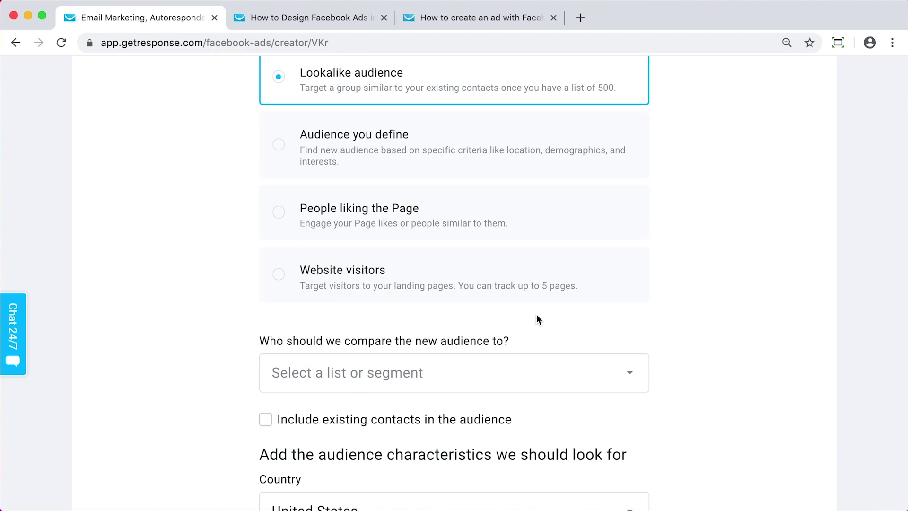
{"action": "scroll", "coordinate": [455, 245], "scroll_direction": "down", "scroll_amount": 4}
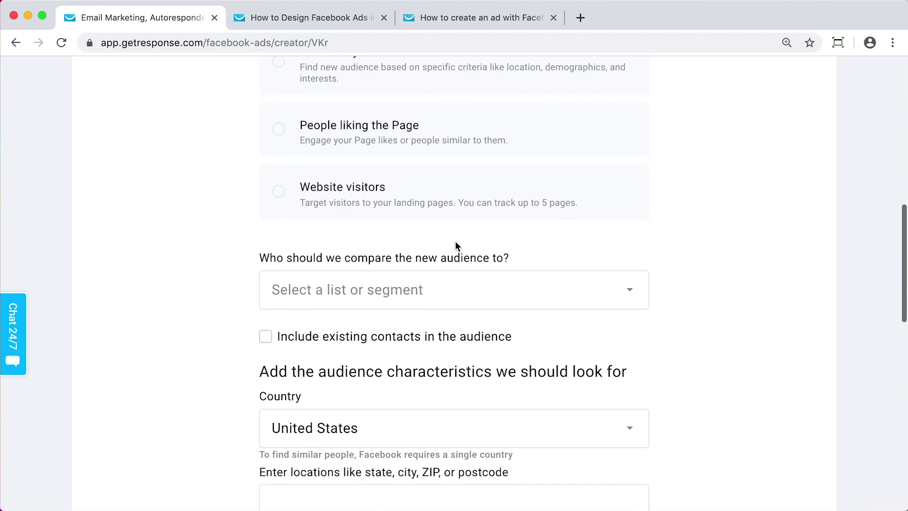
{"action": "left_click", "coordinate": [378, 279]}
{"action": "left_click", "coordinate": [427, 303]}
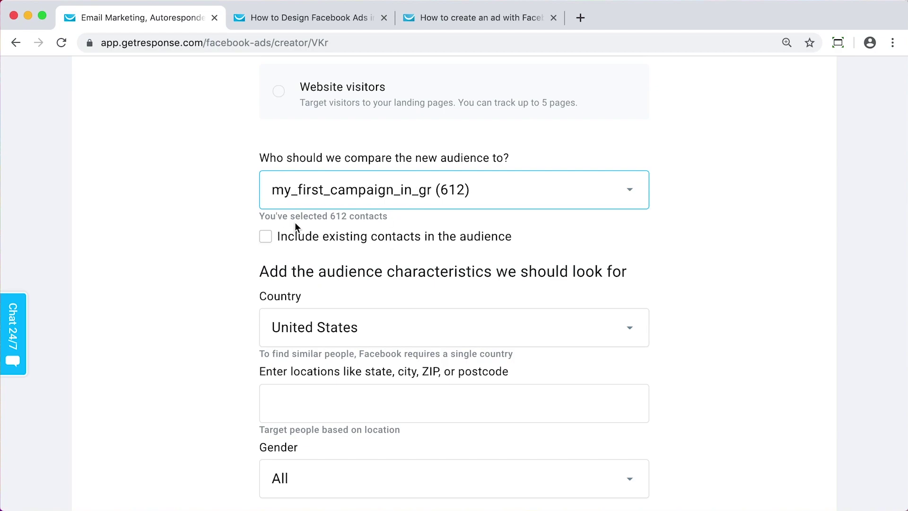
Include existing contacts in the lookalike audience targeting the United States.
{"action": "scroll", "coordinate": [208, 220], "scroll_direction": "up", "scroll_amount": 1}
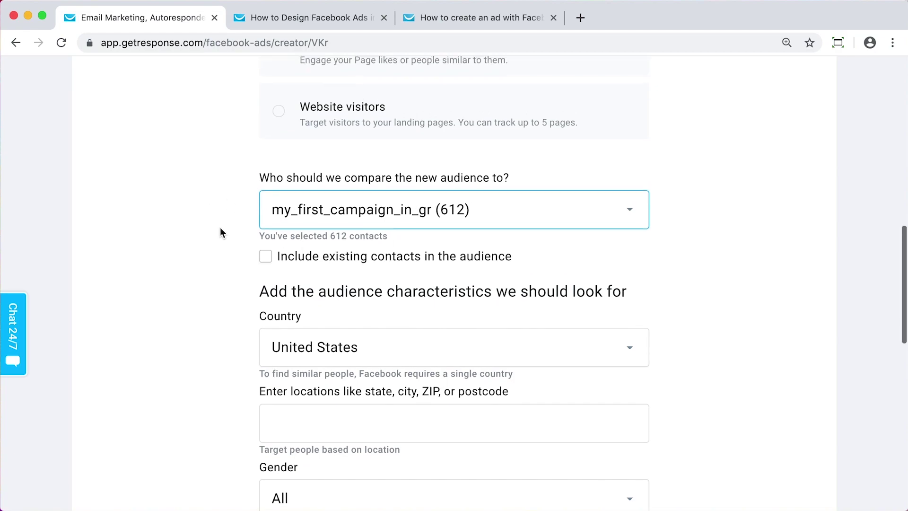
{"action": "left_click", "coordinate": [266, 258]}
{"action": "scroll", "coordinate": [212, 267], "scroll_direction": "down", "scroll_amount": 2}
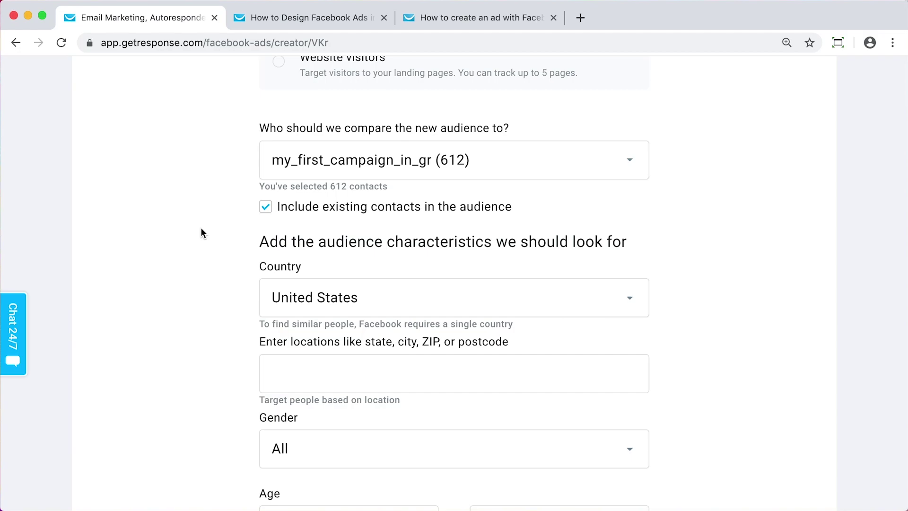
{"action": "scroll", "coordinate": [220, 277], "scroll_direction": "down", "scroll_amount": 1}
{"action": "scroll", "coordinate": [734, 342], "scroll_direction": "up", "scroll_amount": 5}
{"action": "scroll", "coordinate": [733, 346], "scroll_direction": "down", "scroll_amount": 1}
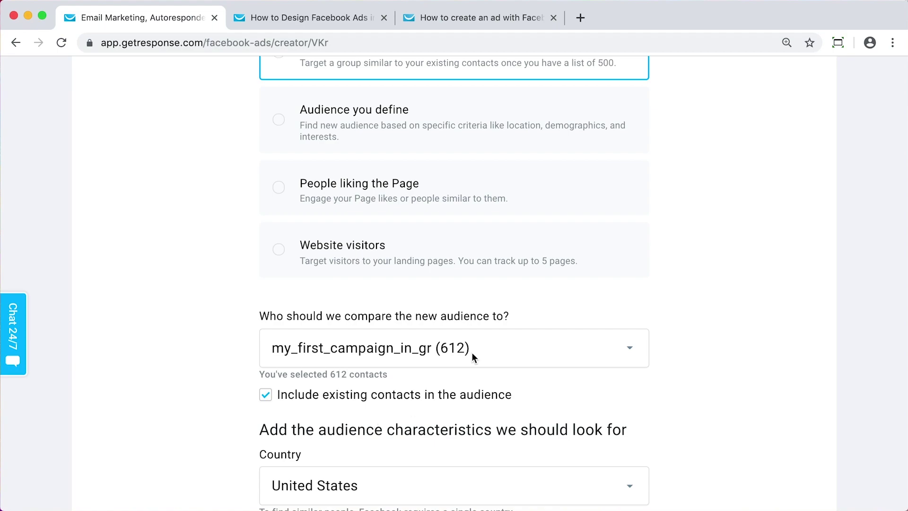
{"action": "scroll", "coordinate": [743, 399], "scroll_direction": "down", "scroll_amount": 1}
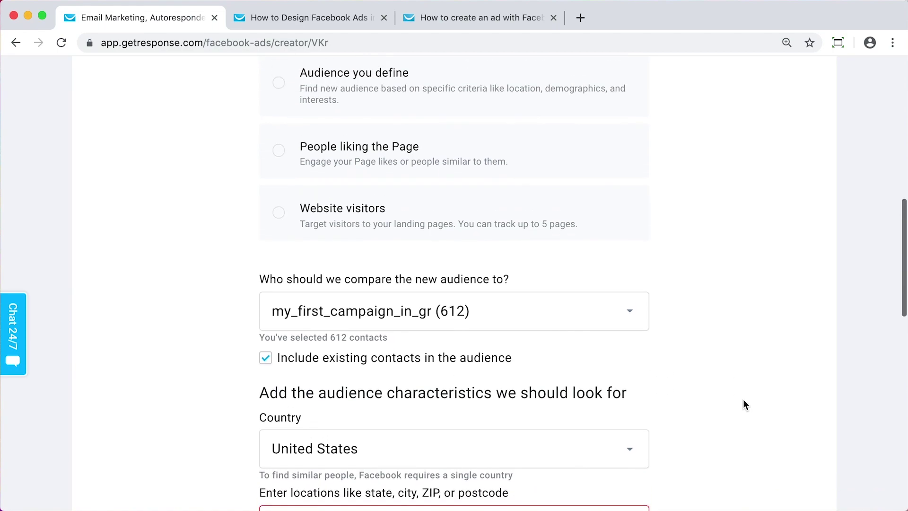
{"action": "scroll", "coordinate": [743, 391], "scroll_direction": "up", "scroll_amount": 1}
{"action": "scroll", "coordinate": [743, 391], "scroll_direction": "down", "scroll_amount": 2}
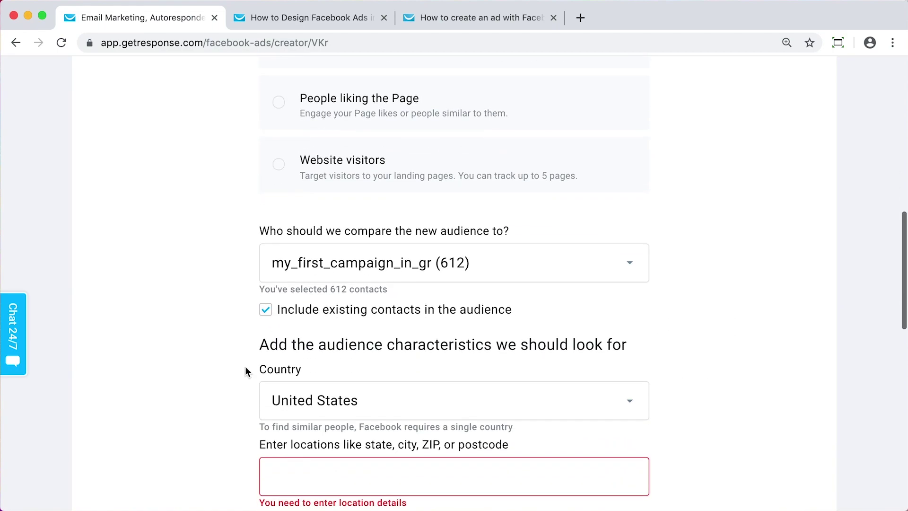
Add 'California, United States' as a target location.
{"action": "left_click", "coordinate": [311, 406]}
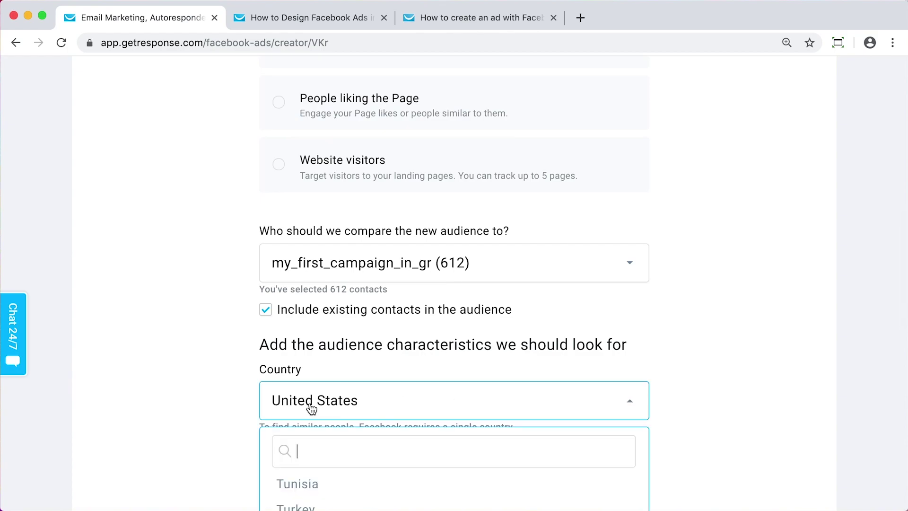
{"action": "scroll", "coordinate": [296, 407], "scroll_direction": "down", "scroll_amount": 5}
{"action": "left_click", "coordinate": [735, 437]}
{"action": "scroll", "coordinate": [735, 438], "scroll_direction": "down", "scroll_amount": 3}
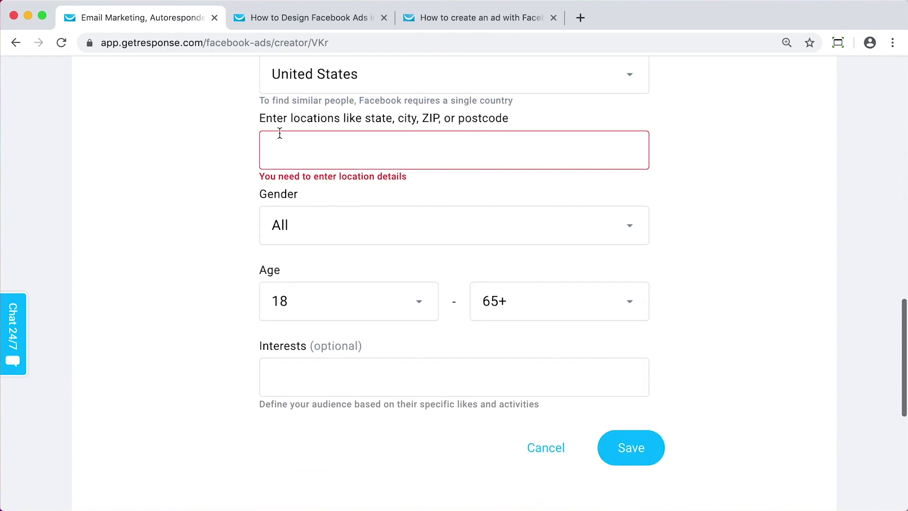
{"action": "left_click", "coordinate": [279, 134]}
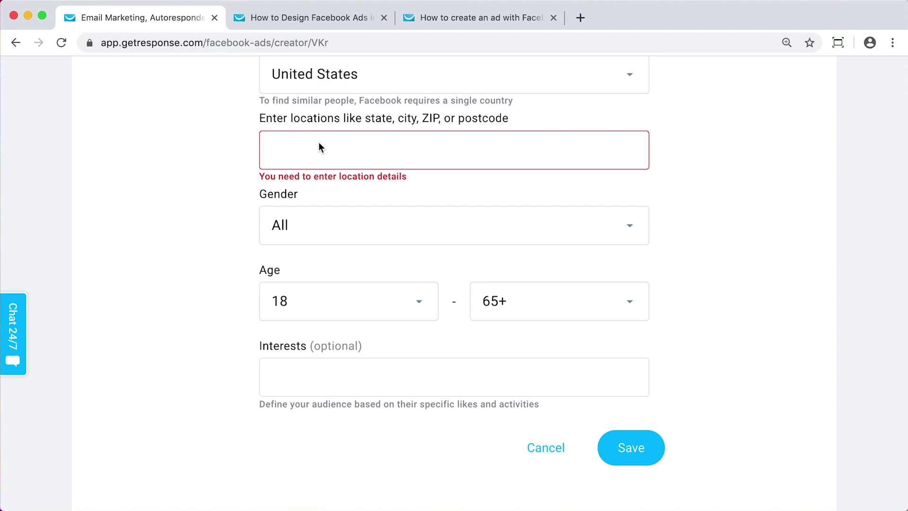
{"action": "type", "text": "California"}
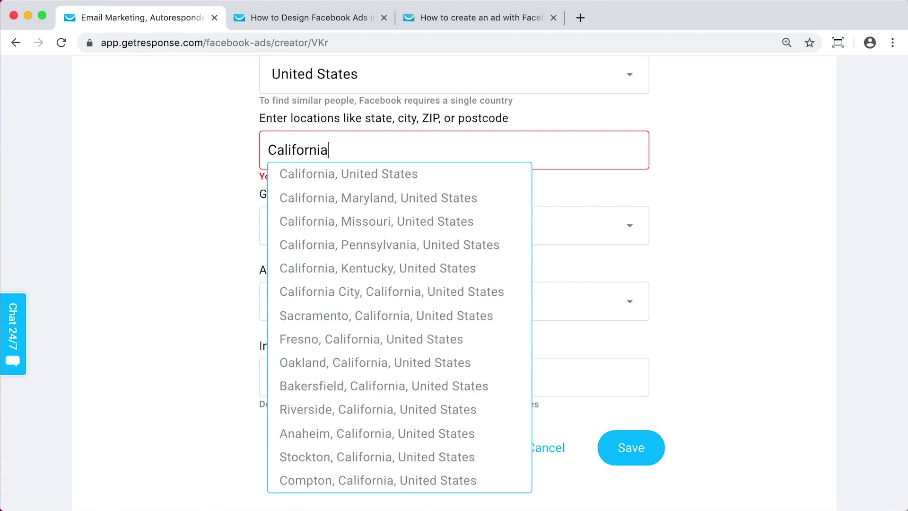
{"action": "left_click", "coordinate": [320, 175]}
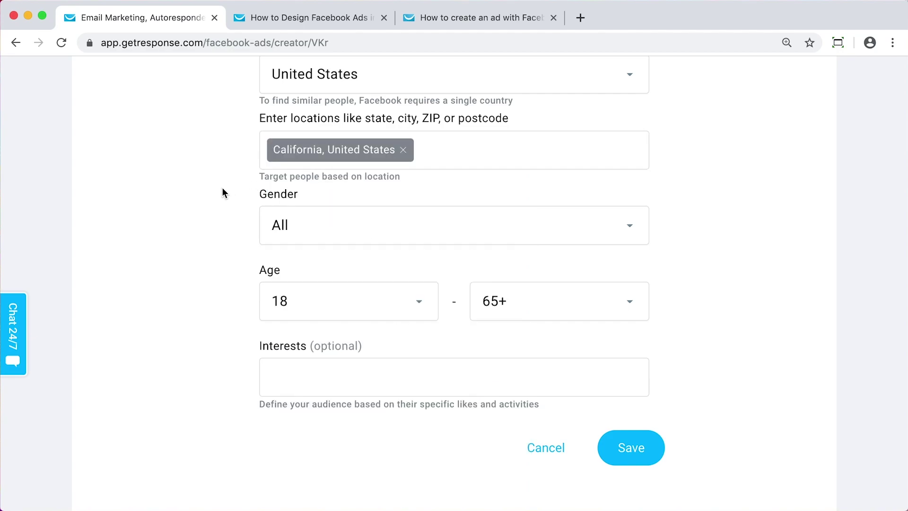
Save the ad's audience targeting settings.
{"action": "scroll", "coordinate": [223, 188], "scroll_direction": "up", "scroll_amount": 1}
{"action": "scroll", "coordinate": [222, 192], "scroll_direction": "up", "scroll_amount": 1}
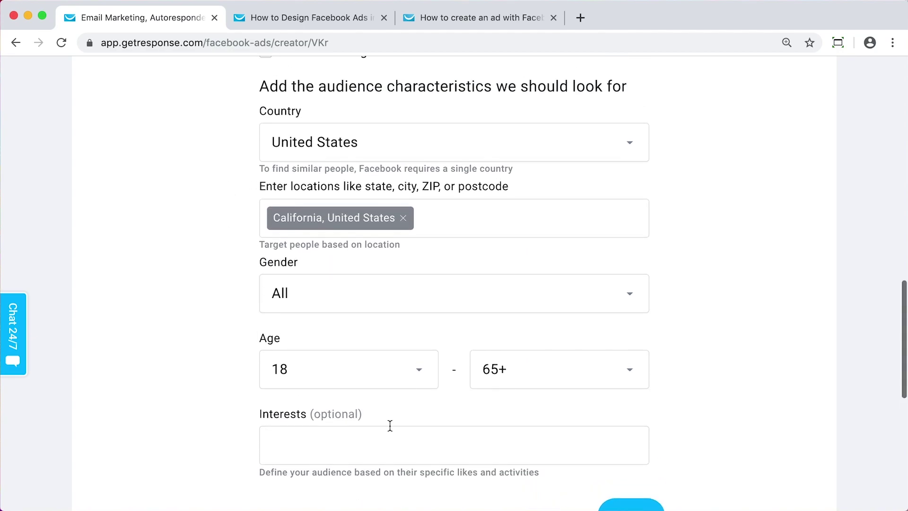
{"action": "scroll", "coordinate": [428, 329], "scroll_direction": "down", "scroll_amount": 3}
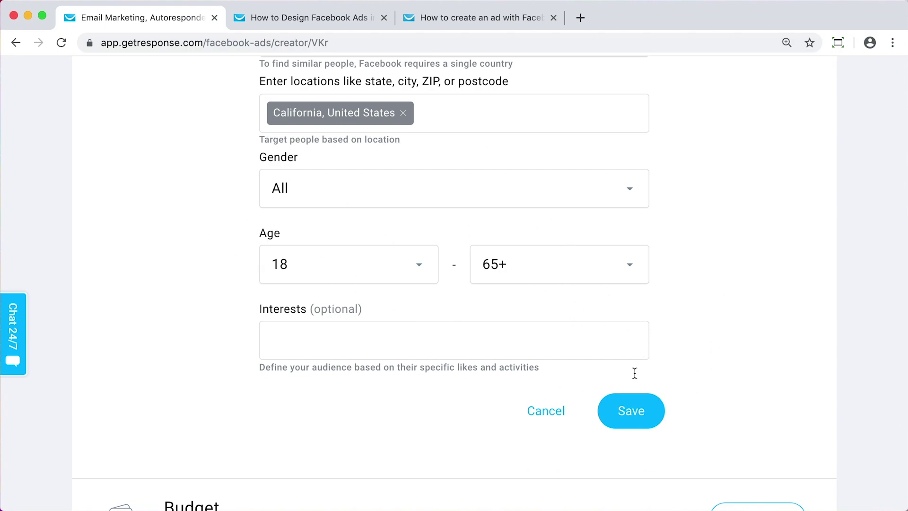
{"action": "scroll", "coordinate": [630, 429], "scroll_direction": "up", "scroll_amount": 5}
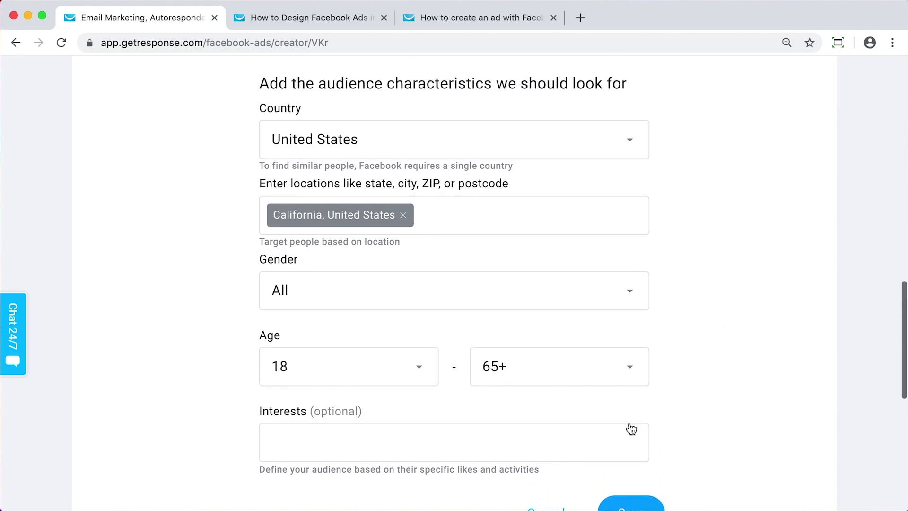
{"action": "scroll", "coordinate": [631, 429], "scroll_direction": "down", "scroll_amount": 5}
{"action": "left_click", "coordinate": [651, 384]}
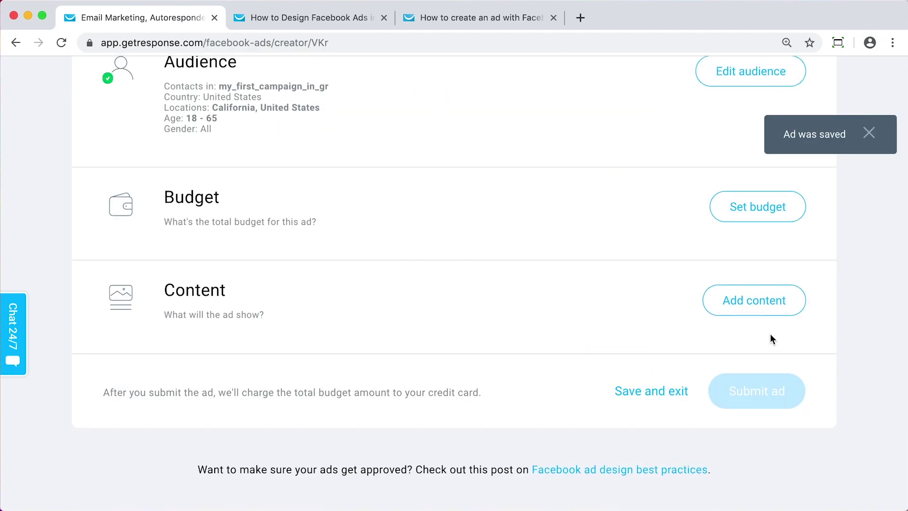
Set the ad budget to a $5 total with a One week runtime.
{"action": "scroll", "coordinate": [770, 333], "scroll_direction": "up", "scroll_amount": 1}
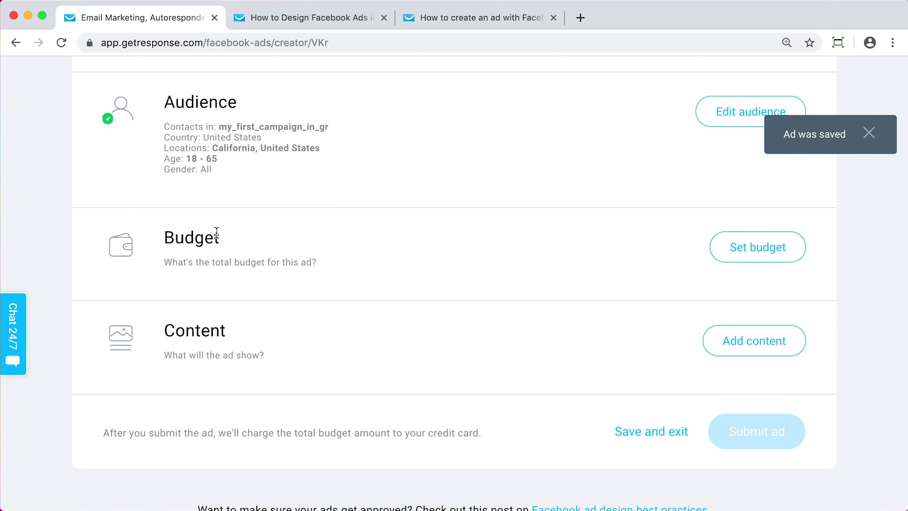
{"action": "scroll", "coordinate": [297, 328], "scroll_direction": "down", "scroll_amount": 1}
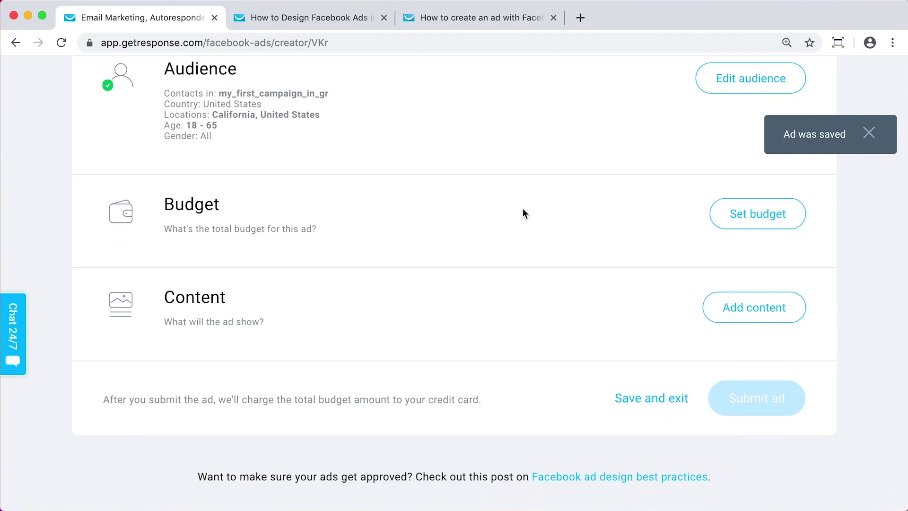
{"action": "scroll", "coordinate": [626, 240], "scroll_direction": "up", "scroll_amount": 6}
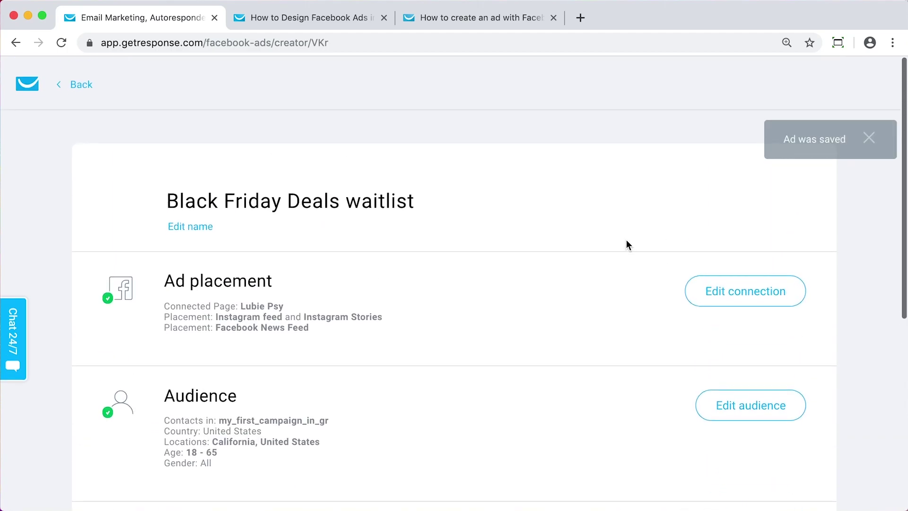
{"action": "scroll", "coordinate": [626, 240], "scroll_direction": "down", "scroll_amount": 6}
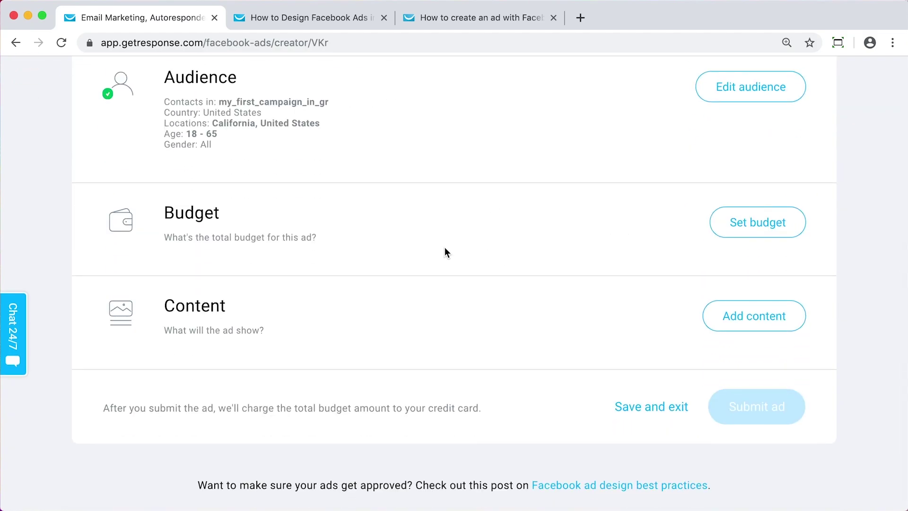
{"action": "left_click", "coordinate": [753, 237]}
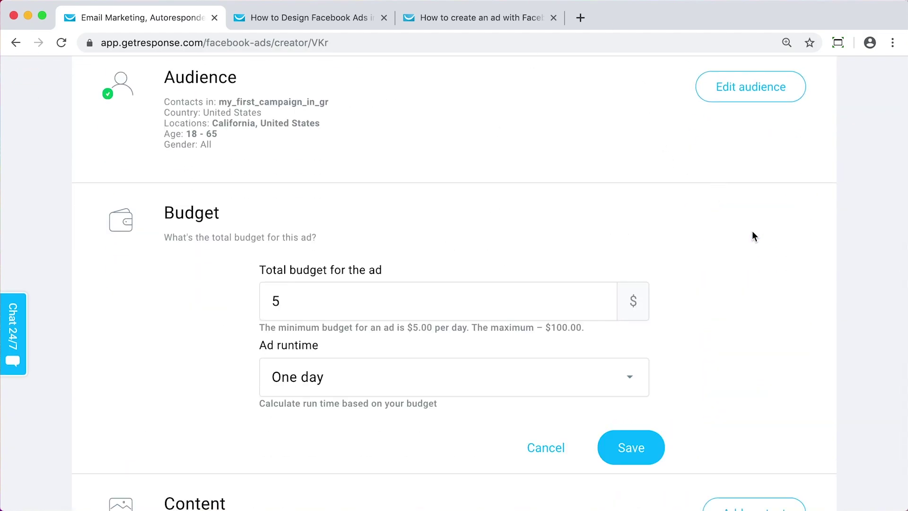
{"action": "scroll", "coordinate": [662, 241], "scroll_direction": "down", "scroll_amount": 1}
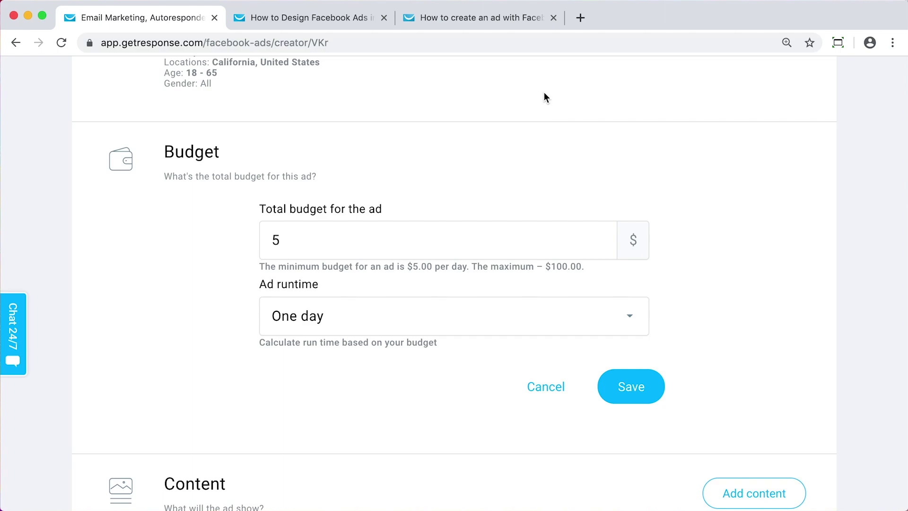
{"action": "left_click", "coordinate": [336, 240]}
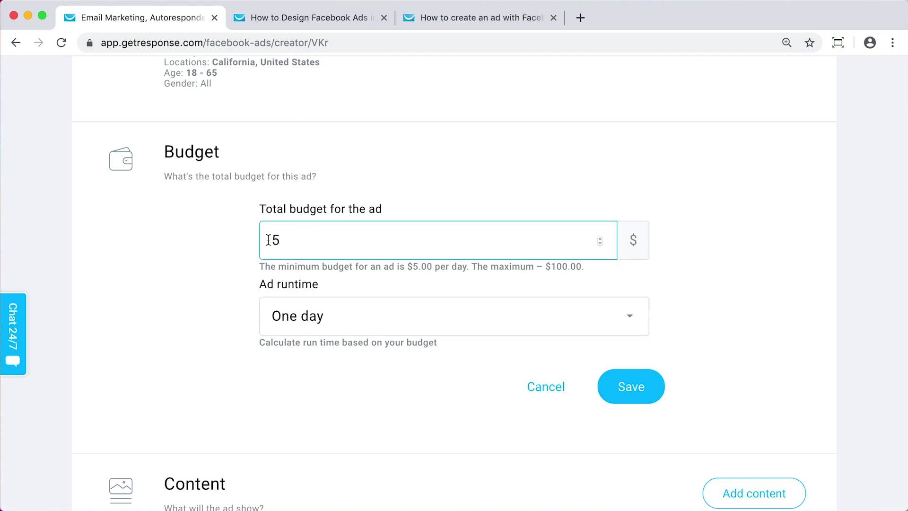
{"action": "left_click", "coordinate": [400, 326]}
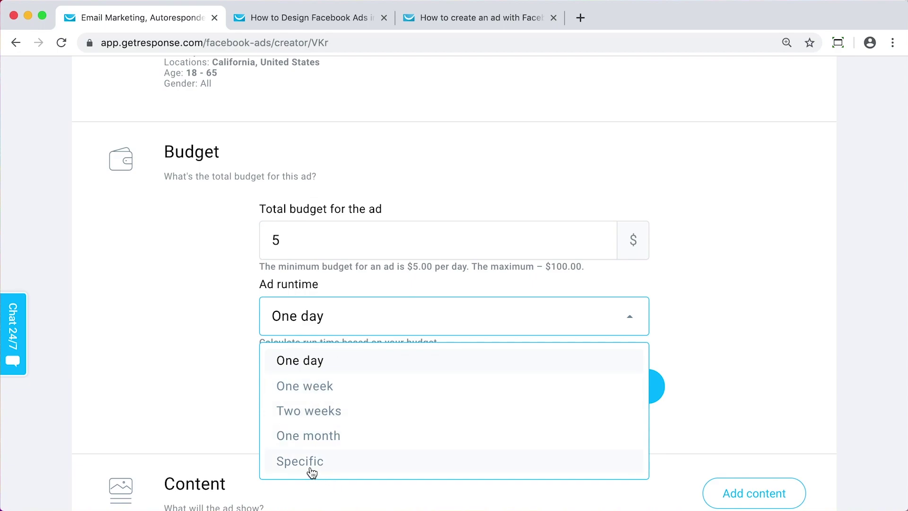
{"action": "left_click", "coordinate": [297, 18]}
{"action": "left_click", "coordinate": [186, 16]}
{"action": "left_click", "coordinate": [325, 397]}
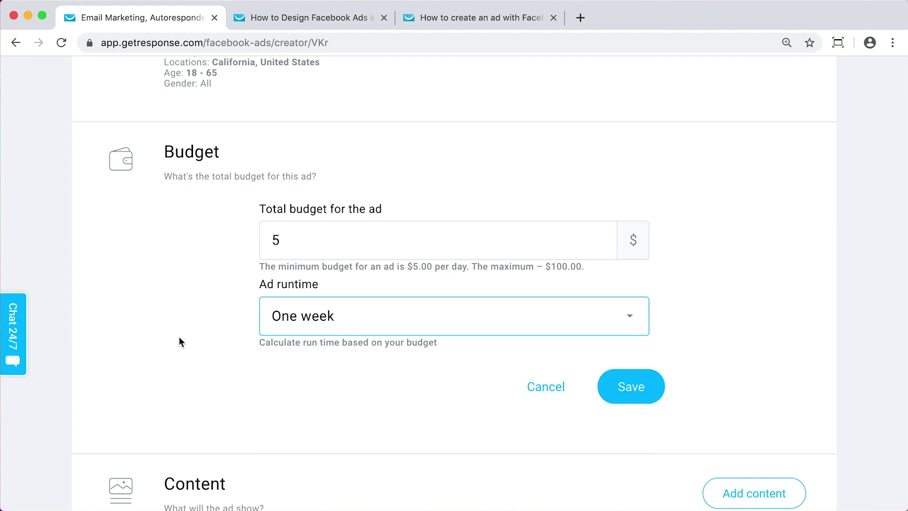
Save the one-week $35.00 budget and look through the ad content form.
{"action": "left_click", "coordinate": [634, 392]}
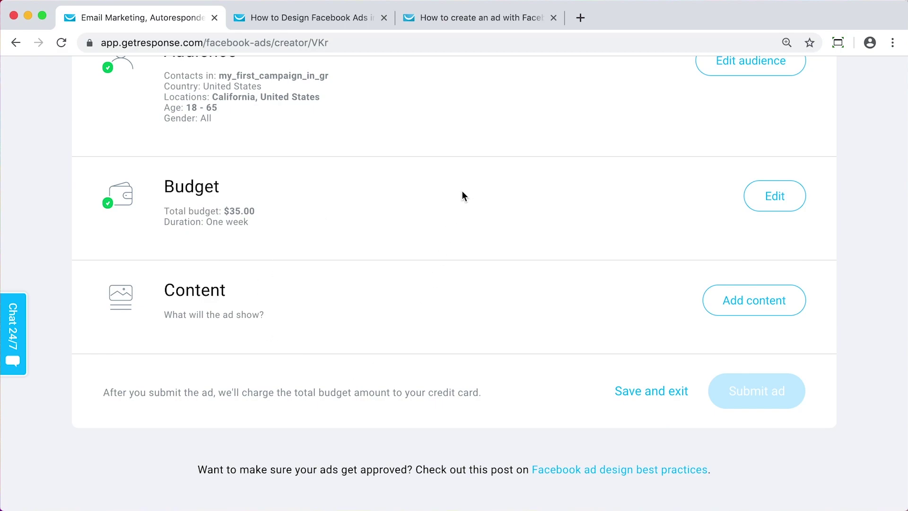
{"action": "left_click", "coordinate": [746, 306]}
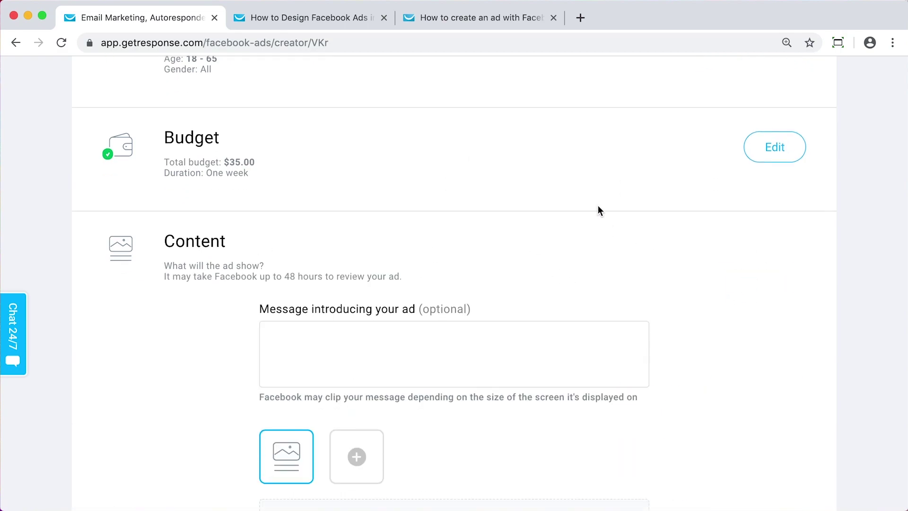
{"action": "scroll", "coordinate": [599, 223], "scroll_direction": "down", "scroll_amount": 3}
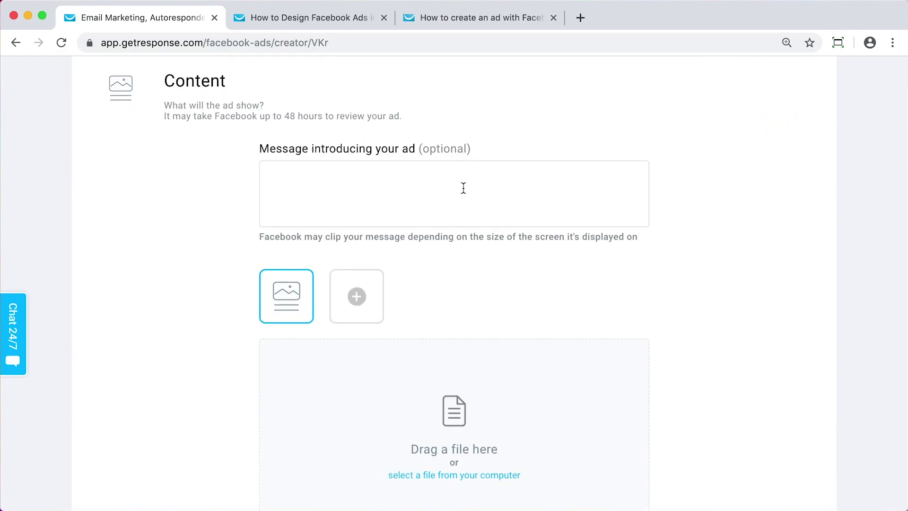
{"action": "scroll", "coordinate": [517, 290], "scroll_direction": "down", "scroll_amount": 4}
{"action": "scroll", "coordinate": [518, 295], "scroll_direction": "down", "scroll_amount": 3}
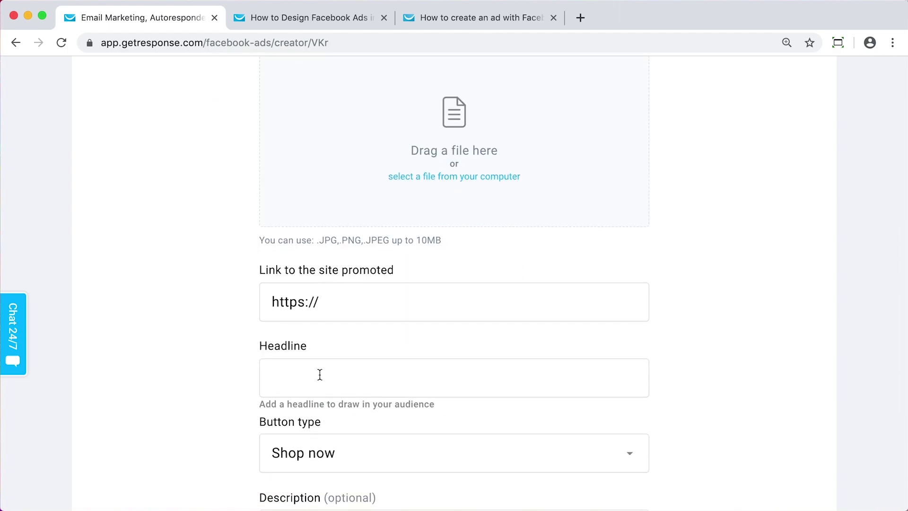
{"action": "scroll", "coordinate": [319, 374], "scroll_direction": "down", "scroll_amount": 3}
{"action": "scroll", "coordinate": [271, 481], "scroll_direction": "down", "scroll_amount": 3}
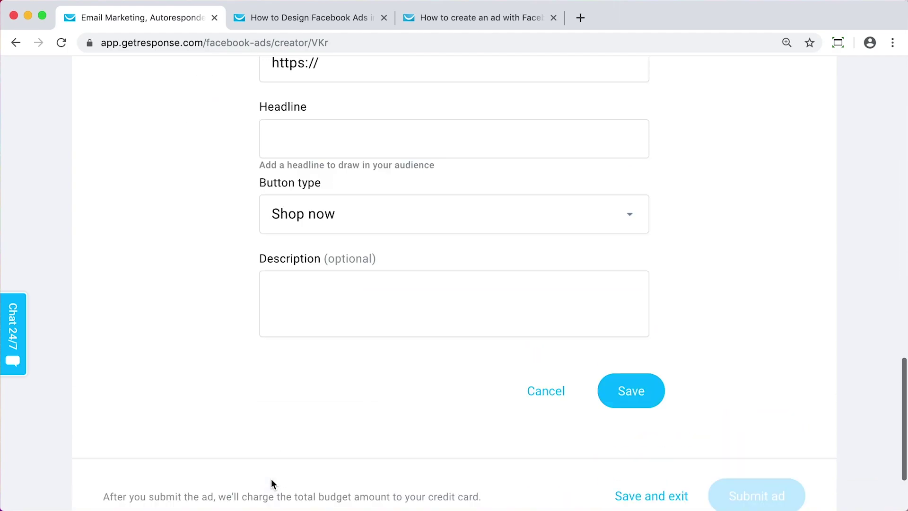
{"action": "scroll", "coordinate": [271, 478], "scroll_direction": "up", "scroll_amount": 4}
Read through the sample ad layout in the blog's Facebook ads design article.
{"action": "left_click", "coordinate": [307, 19]}
{"action": "scroll", "coordinate": [258, 339], "scroll_direction": "down", "scroll_amount": 10}
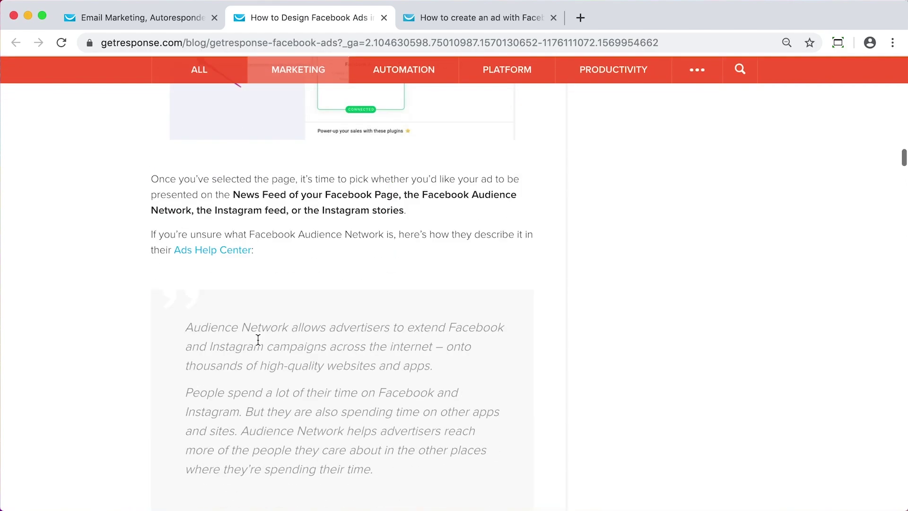
{"action": "scroll", "coordinate": [257, 339], "scroll_direction": "down", "scroll_amount": 15}
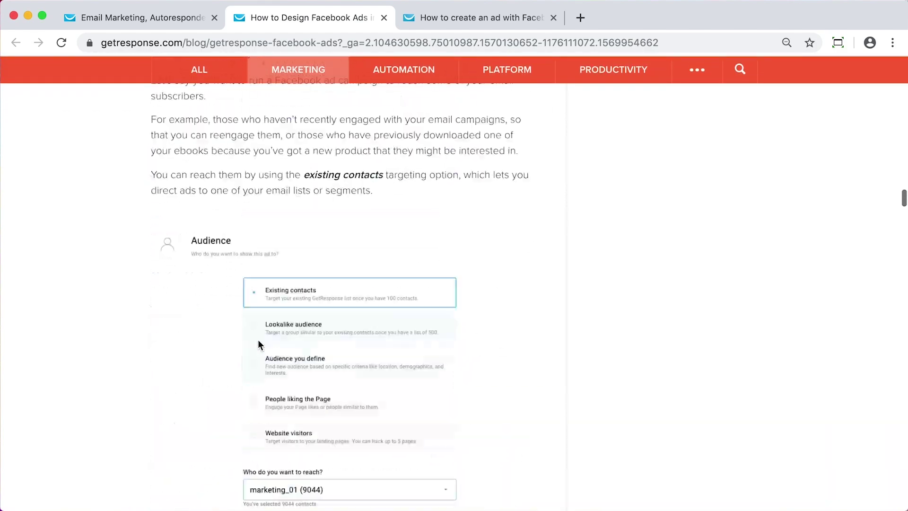
{"action": "scroll", "coordinate": [257, 339], "scroll_direction": "down", "scroll_amount": 15}
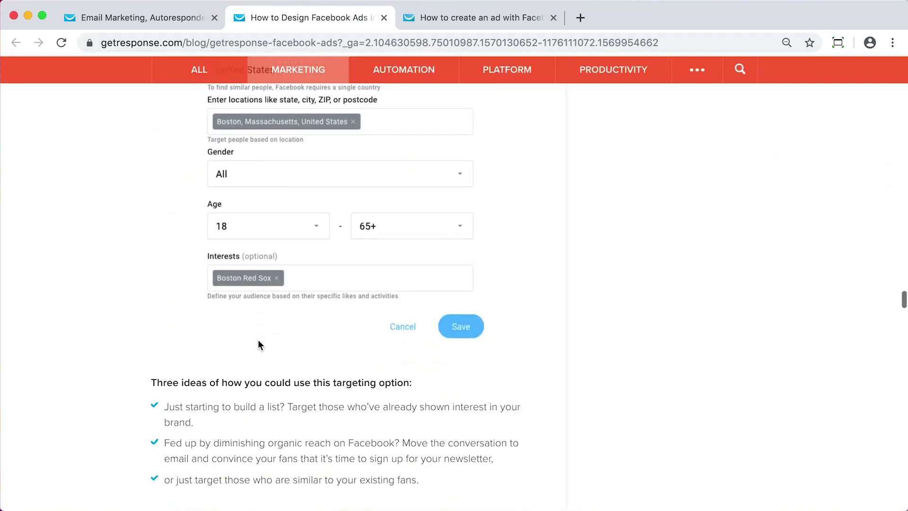
{"action": "scroll", "coordinate": [257, 340], "scroll_direction": "down", "scroll_amount": 20}
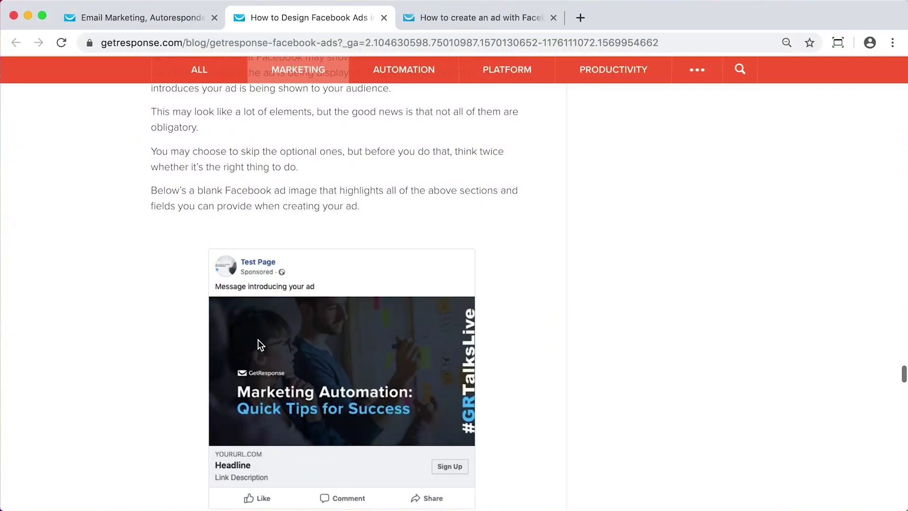
{"action": "scroll", "coordinate": [257, 339], "scroll_direction": "down", "scroll_amount": 1}
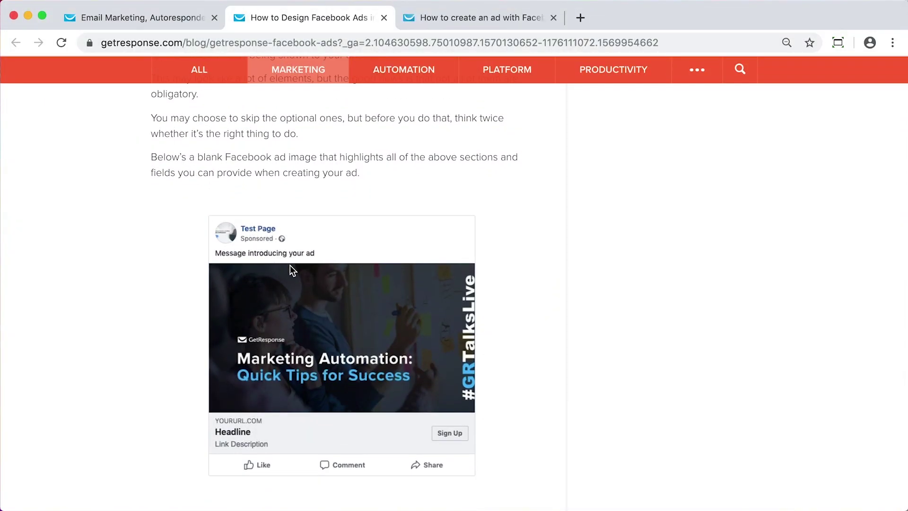
{"action": "scroll", "coordinate": [303, 322], "scroll_direction": "down", "scroll_amount": 2}
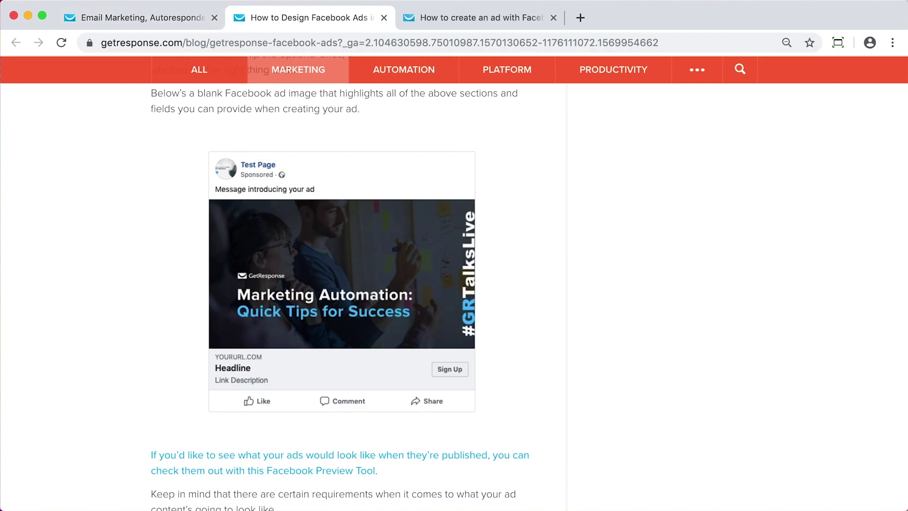
Back in the ad creator, paste the Black Friday message and upload headphones.png as the image.
{"action": "left_click", "coordinate": [120, 24]}
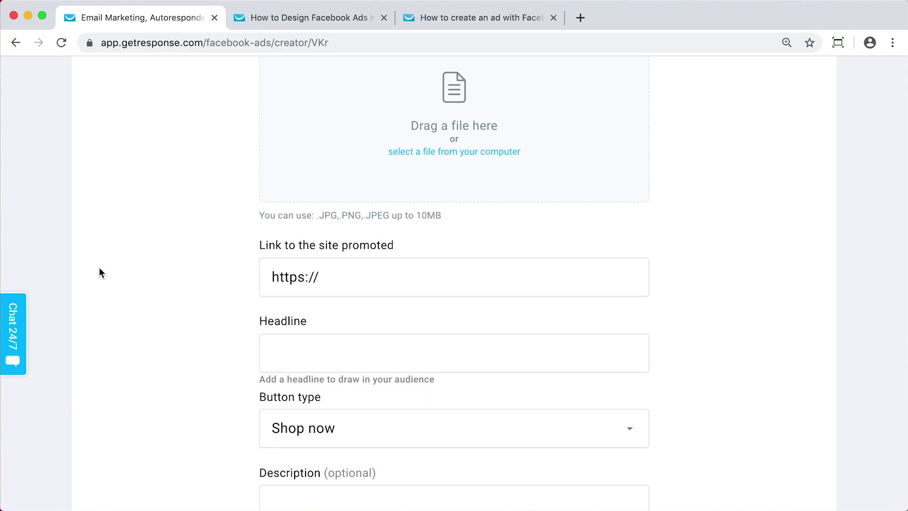
{"action": "scroll", "coordinate": [98, 268], "scroll_direction": "up", "scroll_amount": 8}
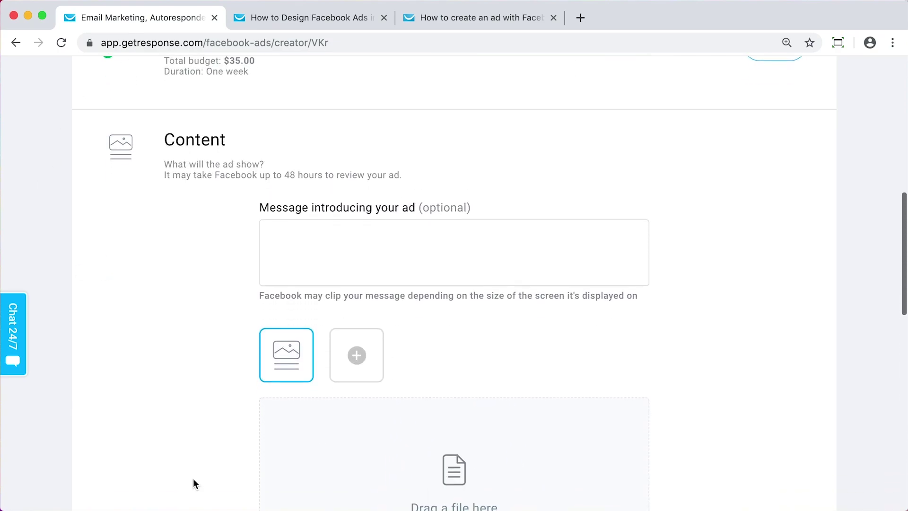
{"action": "left_click", "coordinate": [454, 252]}
{"action": "type", "text": "Sign up to get some SERIOUS savings this Black Friday!"}
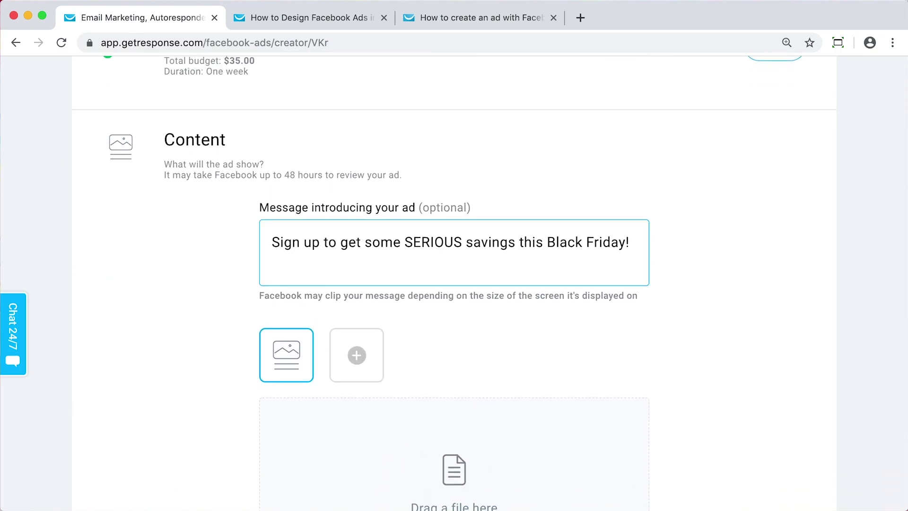
{"action": "scroll", "coordinate": [396, 325], "scroll_direction": "down", "scroll_amount": 3}
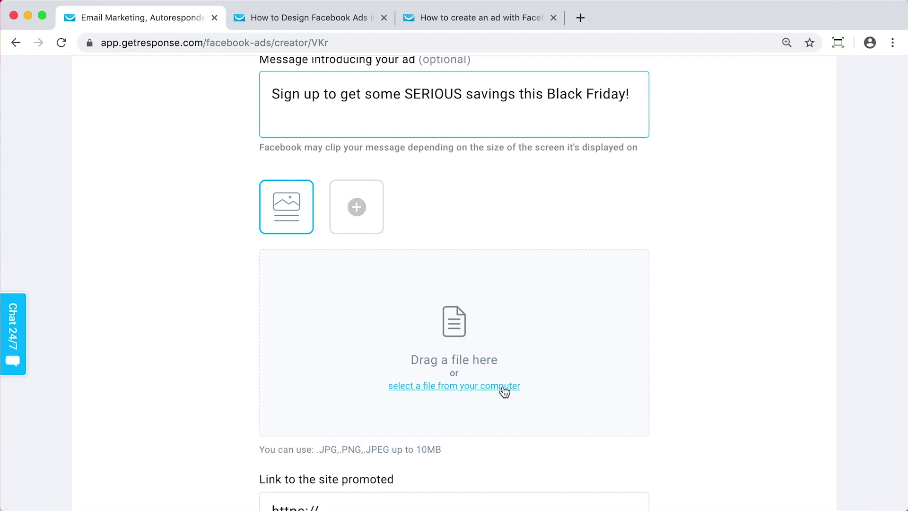
{"action": "left_click", "coordinate": [505, 386]}
{"action": "left_click", "coordinate": [171, 119]}
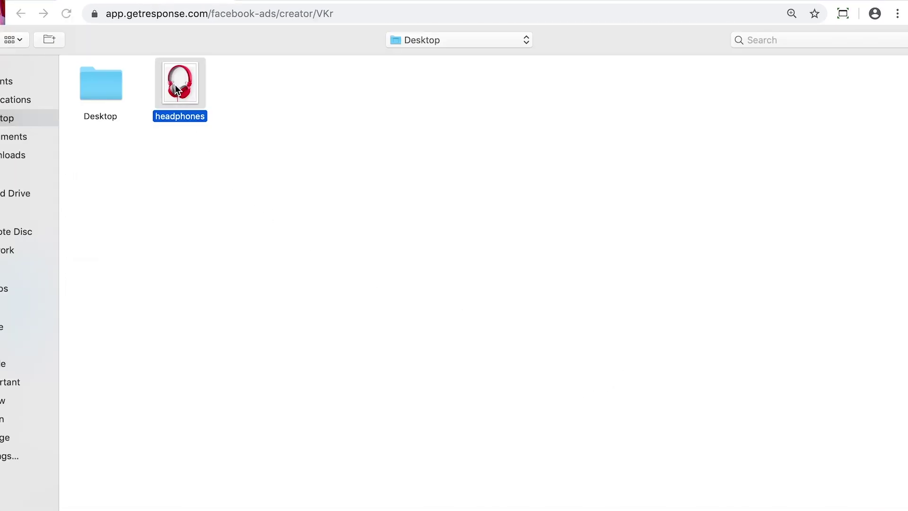
{"action": "key", "text": "Return"}
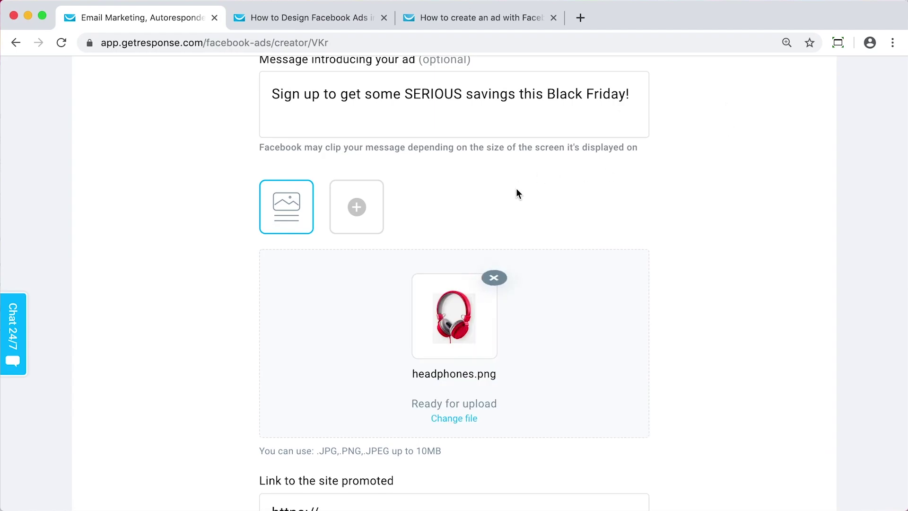
Set the link to black-friday-deals.gr8.com and the headline to 'SIGN UP TO SAVE BIG'.
{"action": "scroll", "coordinate": [650, 361], "scroll_direction": "down", "scroll_amount": 2}
{"action": "scroll", "coordinate": [641, 363], "scroll_direction": "down", "scroll_amount": 4}
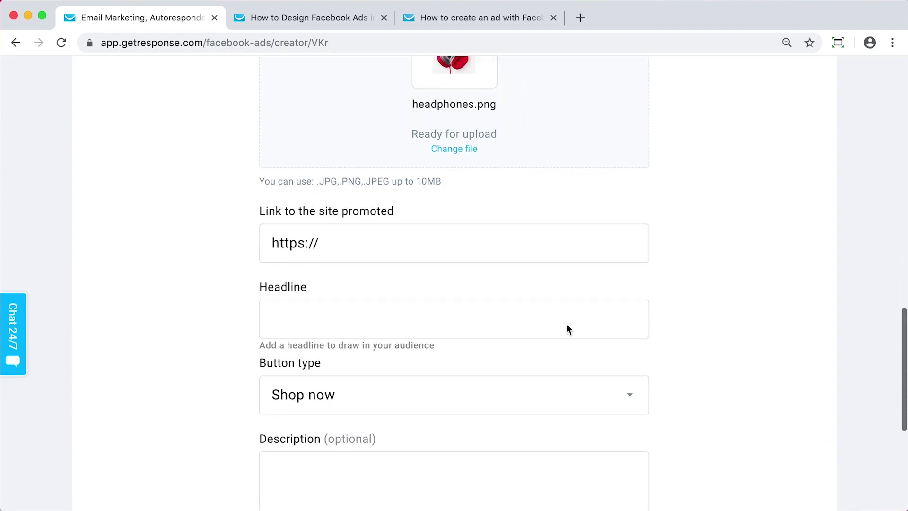
{"action": "left_click", "coordinate": [449, 242]}
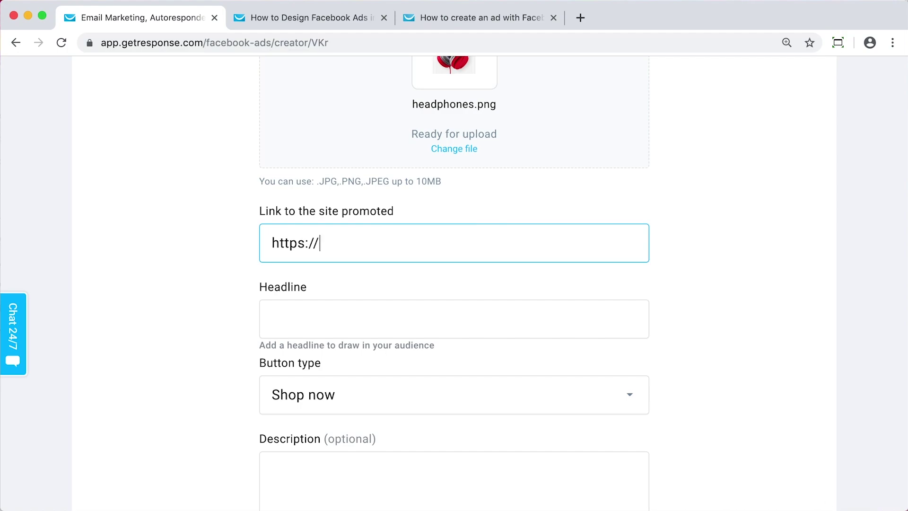
{"action": "type", "text": "black-friday-deals.gr8.com/"}
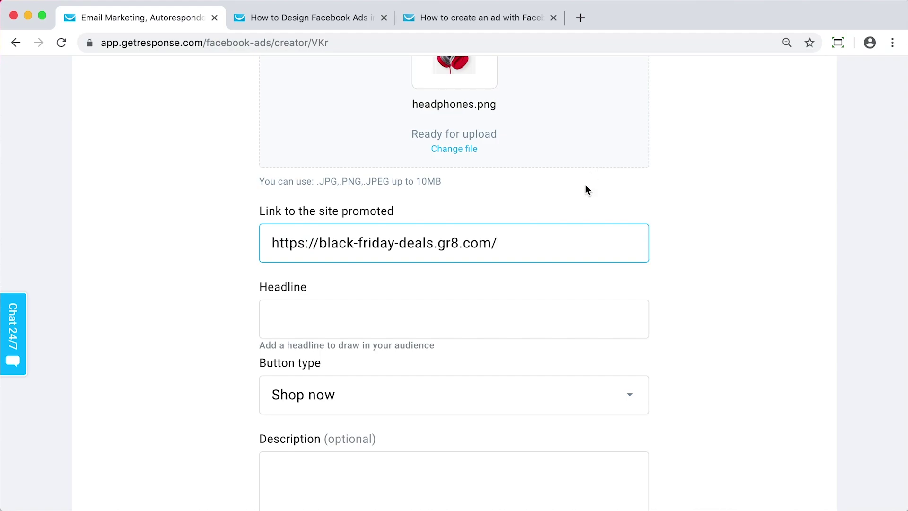
{"action": "left_click", "coordinate": [322, 305]}
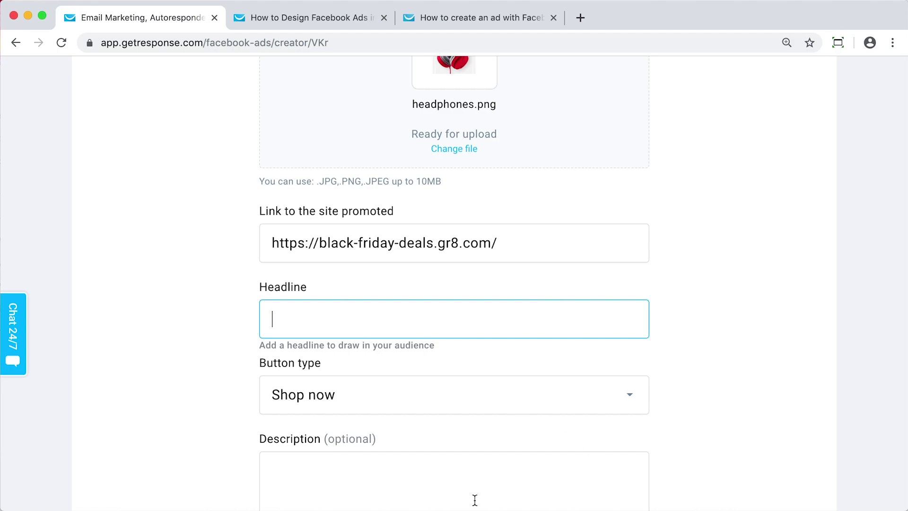
{"action": "type", "text": "SIGN UP TO SAVE BIG"}
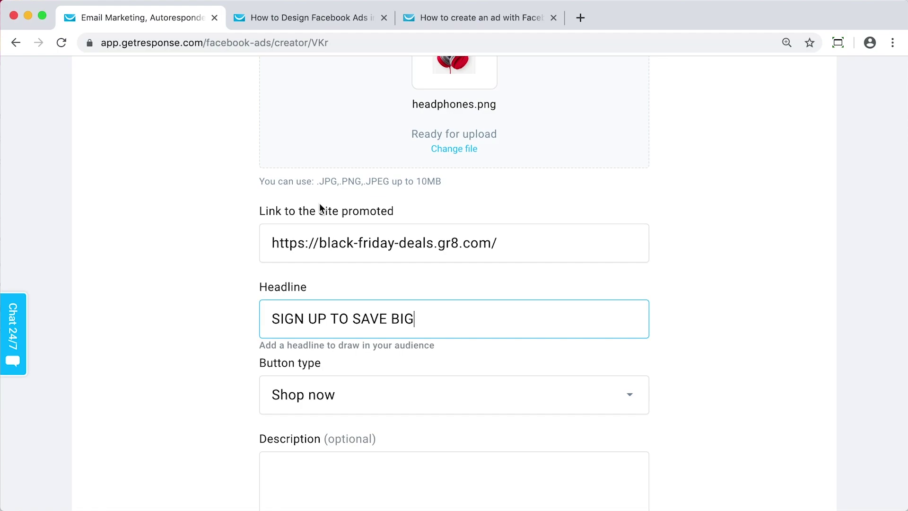
Choose the Sign up button type and paste the waitlist description.
{"action": "scroll", "coordinate": [373, 305], "scroll_direction": "down", "scroll_amount": 2}
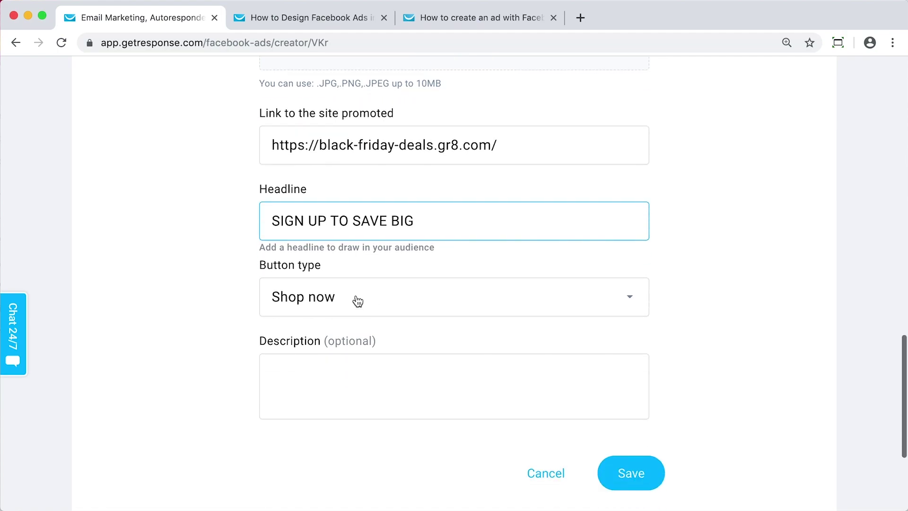
{"action": "left_click", "coordinate": [357, 300]}
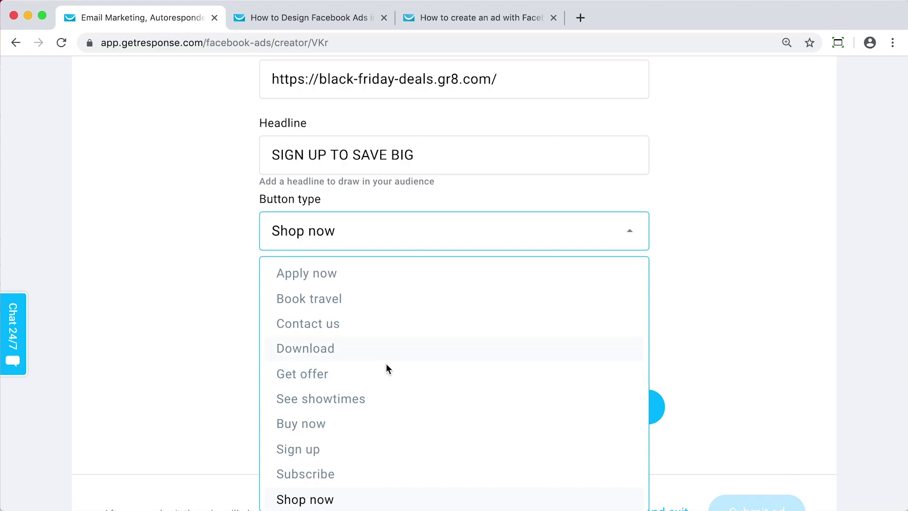
{"action": "scroll", "coordinate": [388, 361], "scroll_direction": "down", "scroll_amount": 1}
{"action": "left_click", "coordinate": [322, 420]}
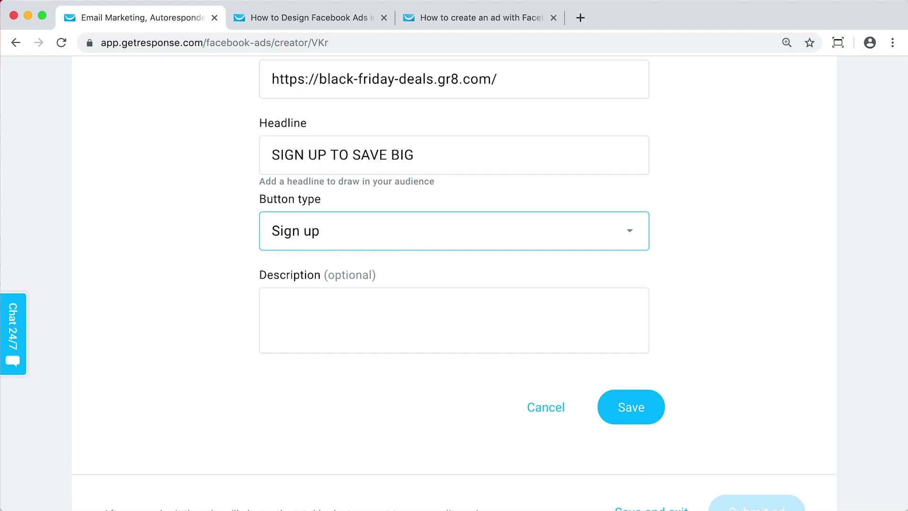
{"action": "left_click", "coordinate": [374, 324]}
{"action": "type", "text": "Join our waitlist to be the first in line for our Black Friday savings!"}
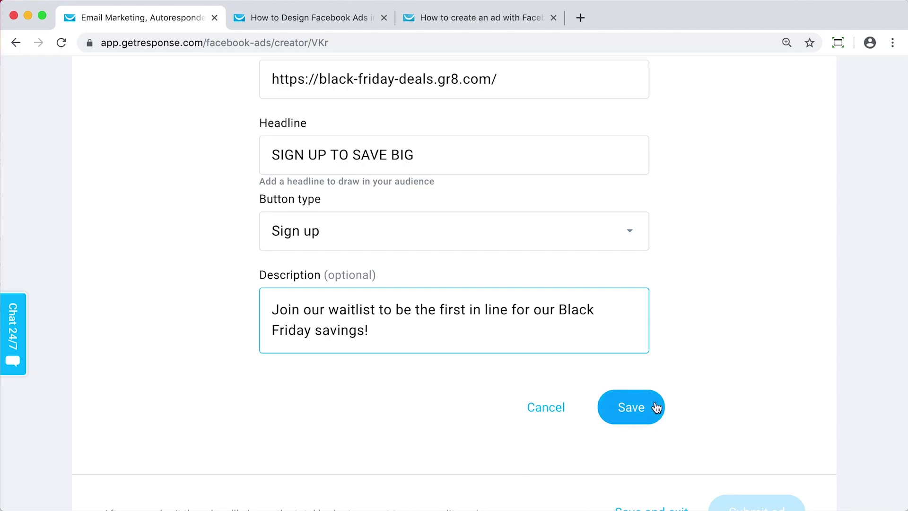
Save the ad content.
{"action": "left_click", "coordinate": [634, 405]}
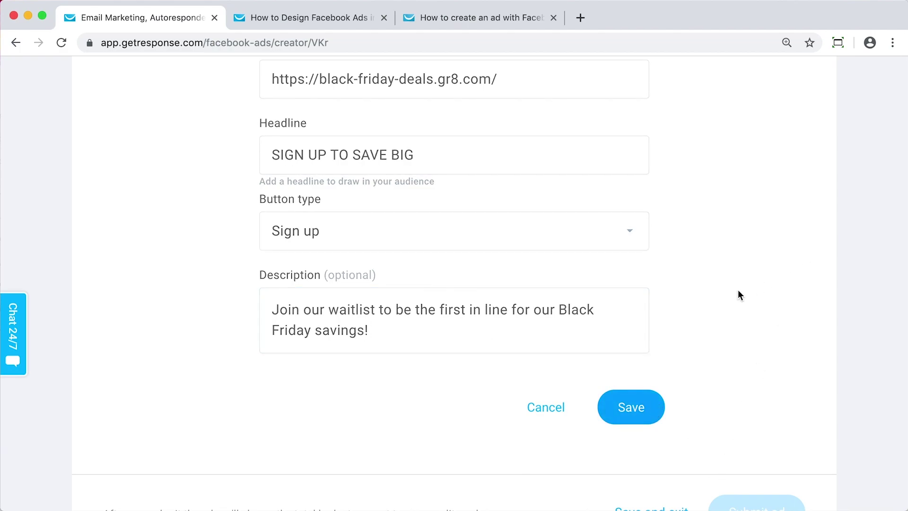
{"action": "scroll", "coordinate": [720, 307], "scroll_direction": "up", "scroll_amount": 2}
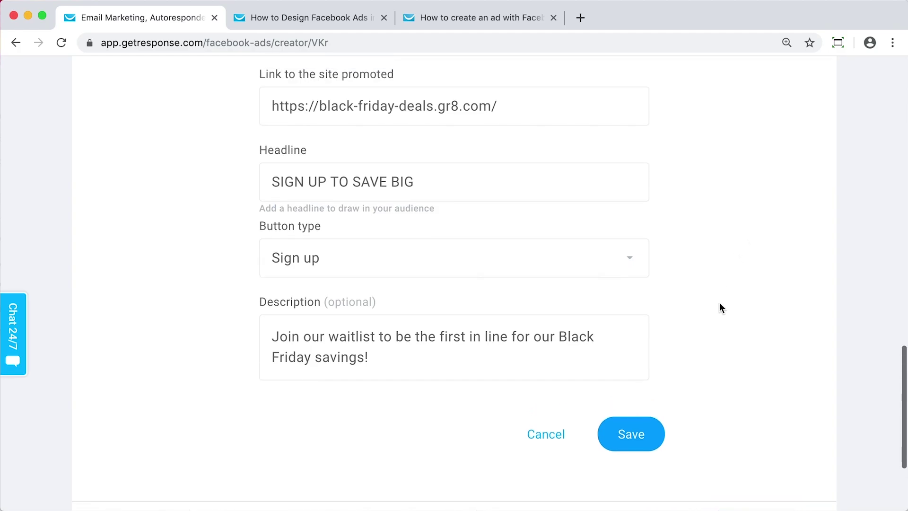
{"action": "key", "text": "Return"}
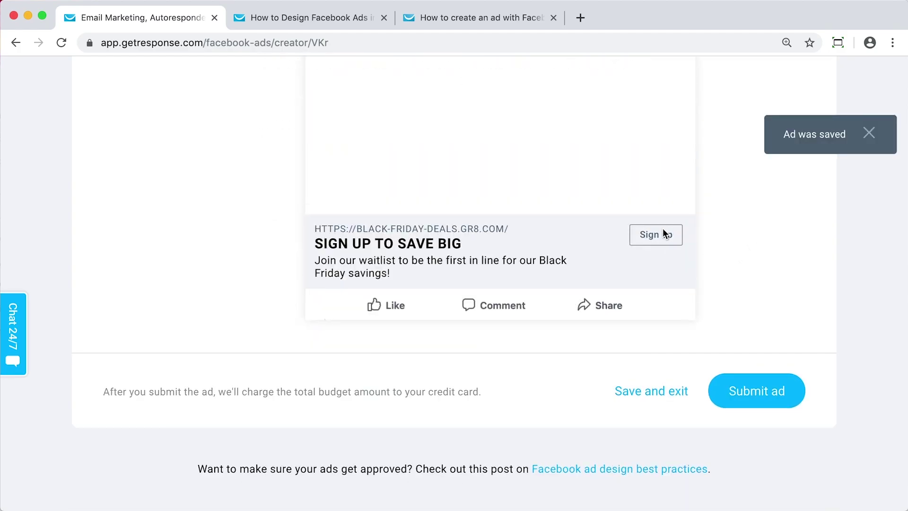
{"action": "scroll", "coordinate": [154, 268], "scroll_direction": "up", "scroll_amount": 2}
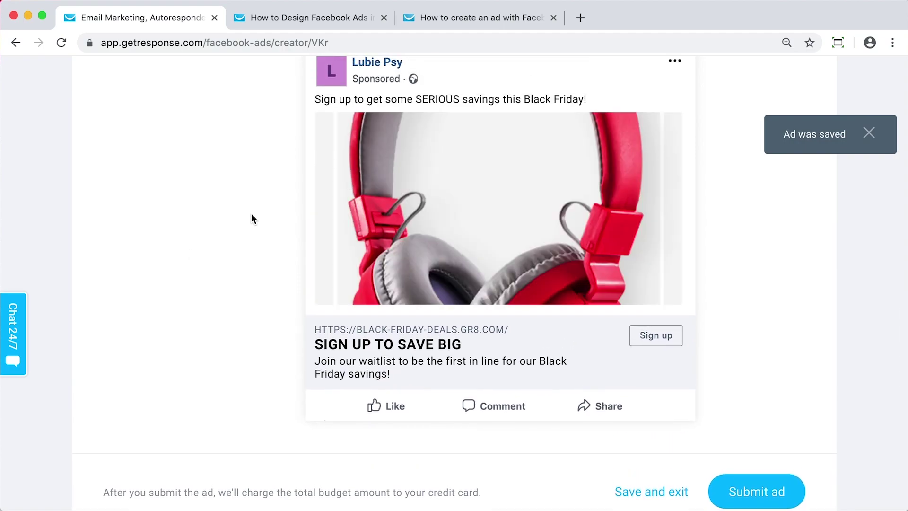
{"action": "scroll", "coordinate": [251, 214], "scroll_direction": "up", "scroll_amount": 2}
{"action": "scroll", "coordinate": [251, 218], "scroll_direction": "up", "scroll_amount": 1}
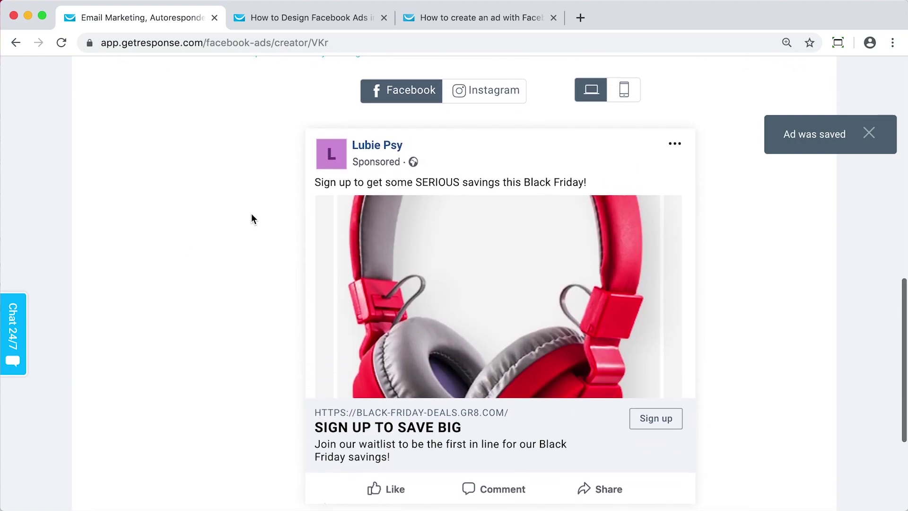
Preview the ad on Instagram, then on Facebook in the mobile layout.
{"action": "left_click", "coordinate": [511, 99]}
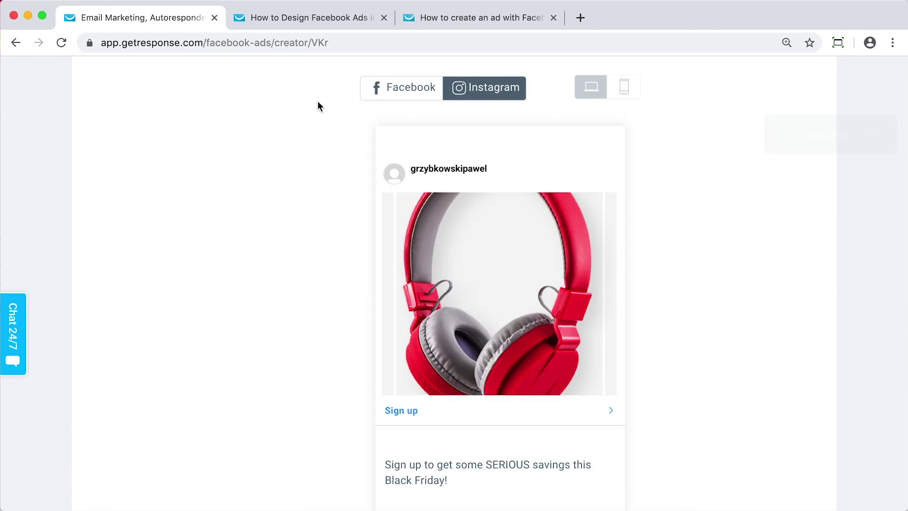
{"action": "scroll", "coordinate": [441, 348], "scroll_direction": "down", "scroll_amount": 4}
{"action": "scroll", "coordinate": [441, 347], "scroll_direction": "up", "scroll_amount": 3}
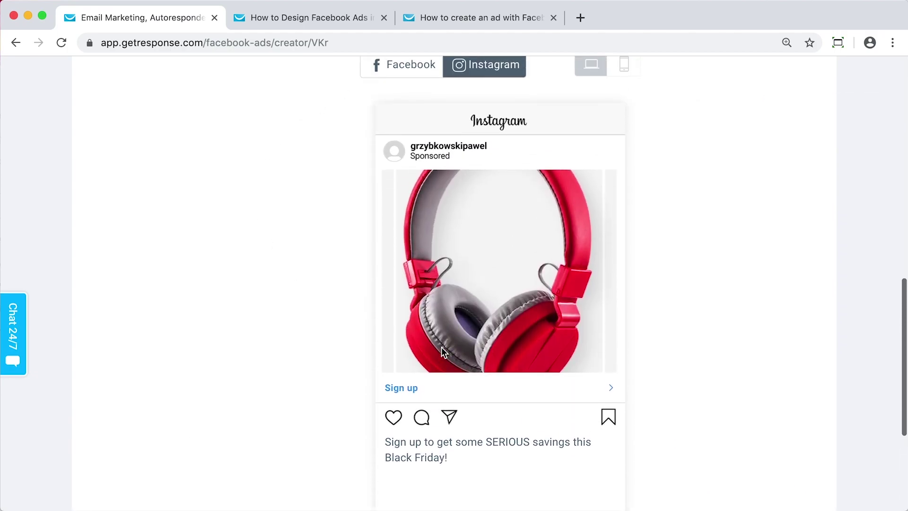
{"action": "left_click", "coordinate": [412, 68]}
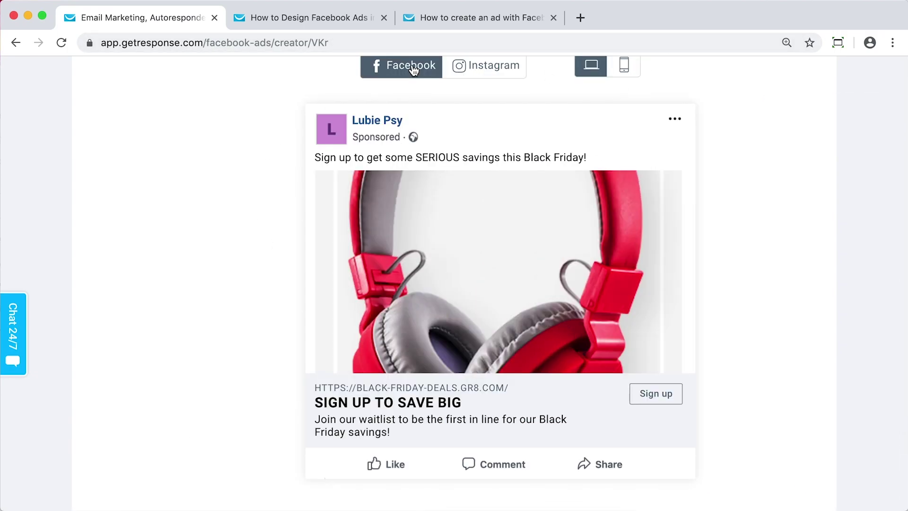
{"action": "left_click", "coordinate": [637, 76]}
{"action": "scroll", "coordinate": [449, 265], "scroll_direction": "up", "scroll_amount": 2}
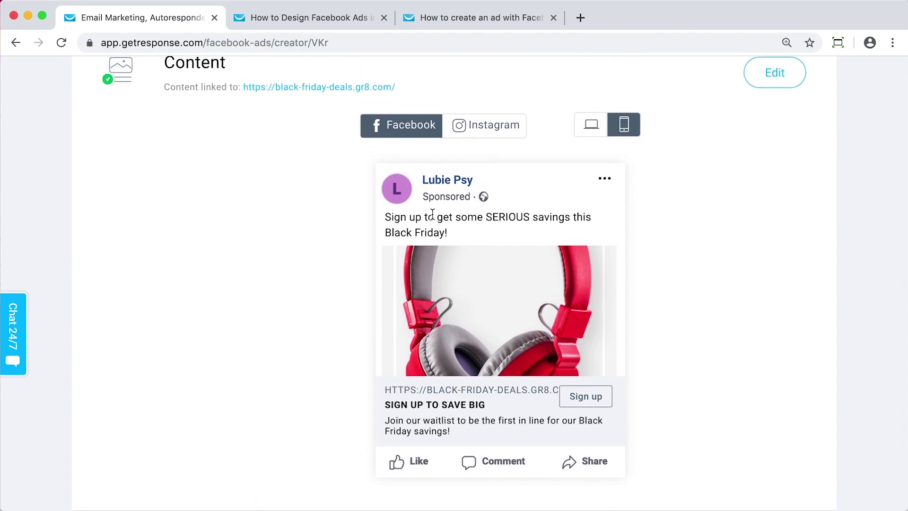
Check the ad's desktop preview and reopen its content for editing.
{"action": "left_click", "coordinate": [591, 124]}
{"action": "scroll", "coordinate": [468, 305], "scroll_direction": "up", "scroll_amount": 2}
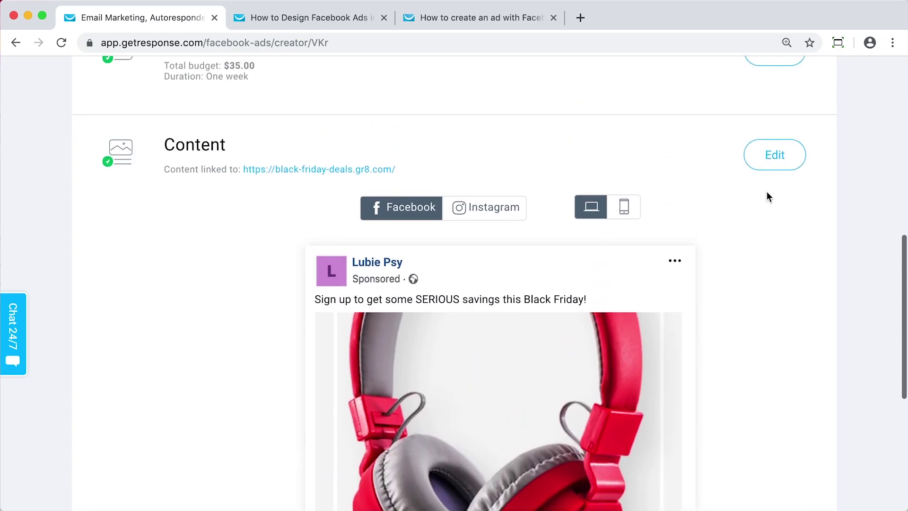
{"action": "left_click", "coordinate": [766, 156]}
Save the content settings and submit the Black Friday Deals ad.
{"action": "scroll", "coordinate": [287, 271], "scroll_direction": "down", "scroll_amount": 10}
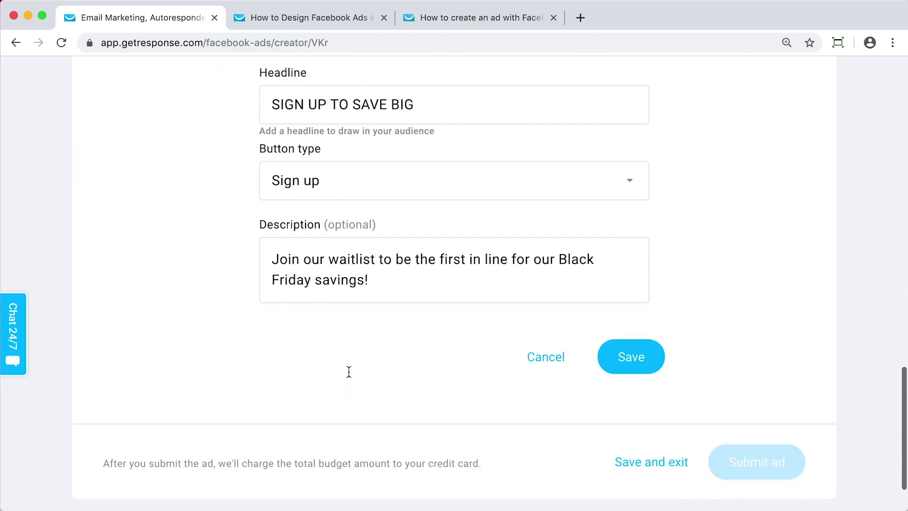
{"action": "scroll", "coordinate": [349, 371], "scroll_direction": "up", "scroll_amount": 2}
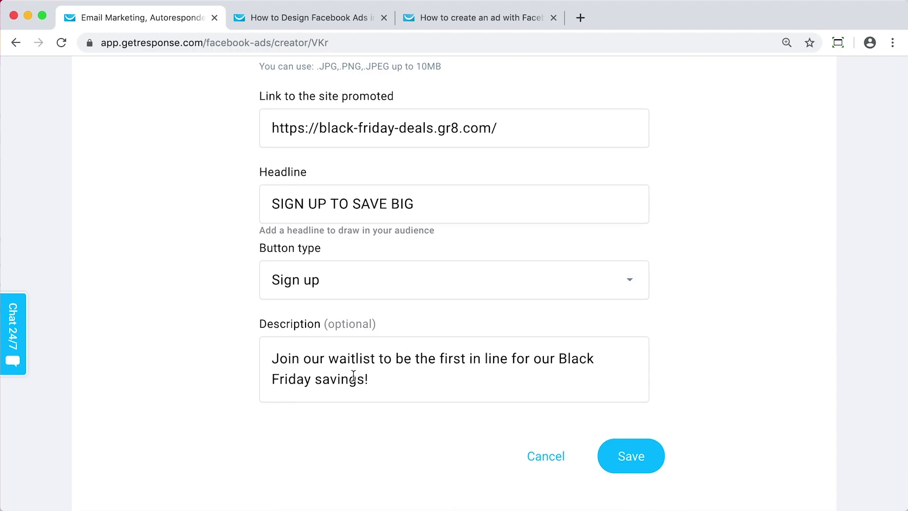
{"action": "scroll", "coordinate": [560, 340], "scroll_direction": "up", "scroll_amount": 6}
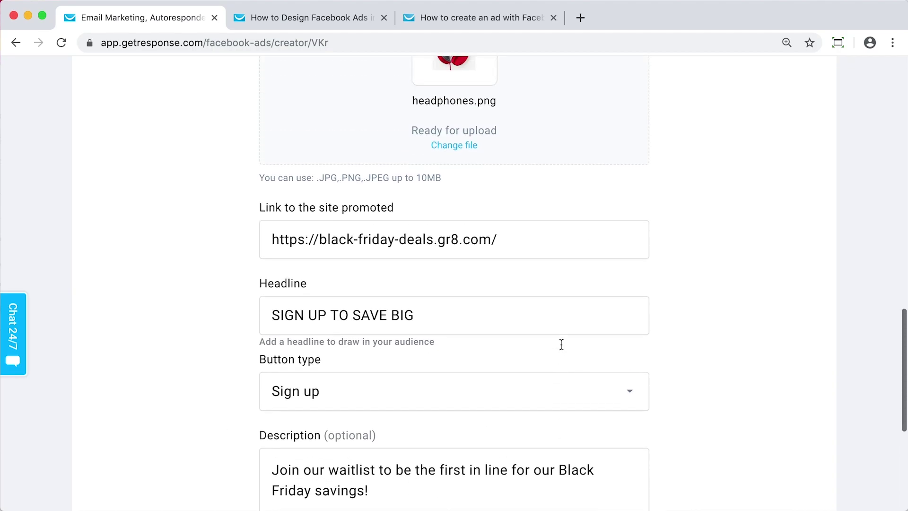
{"action": "scroll", "coordinate": [561, 344], "scroll_direction": "down", "scroll_amount": 10}
{"action": "left_click", "coordinate": [632, 279]}
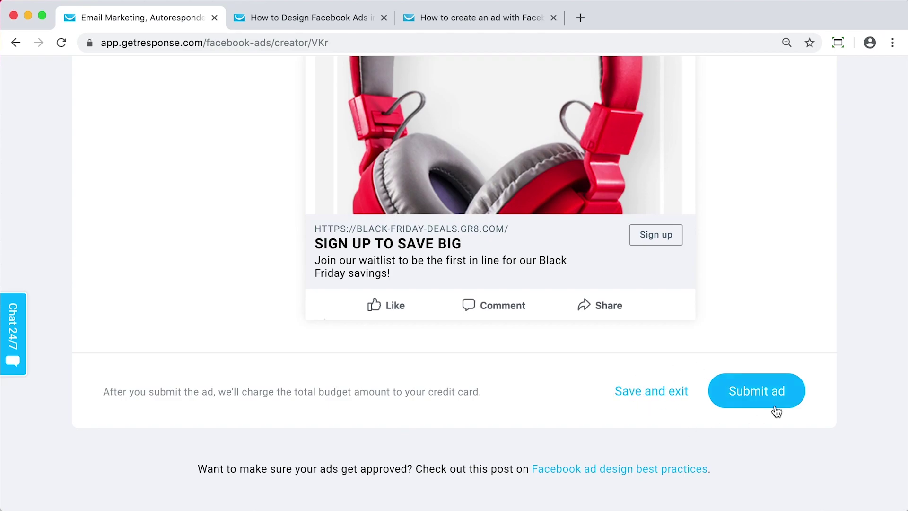
{"action": "left_click", "coordinate": [756, 397]}
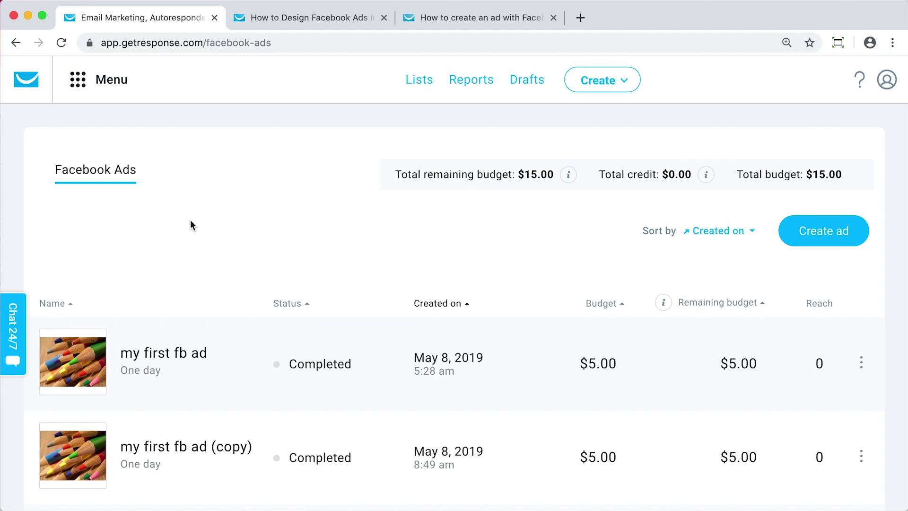
Find the Black Friday Deals ad in the Facebook Ads list and read why it Failed.
{"action": "scroll", "coordinate": [190, 220], "scroll_direction": "down", "scroll_amount": 3}
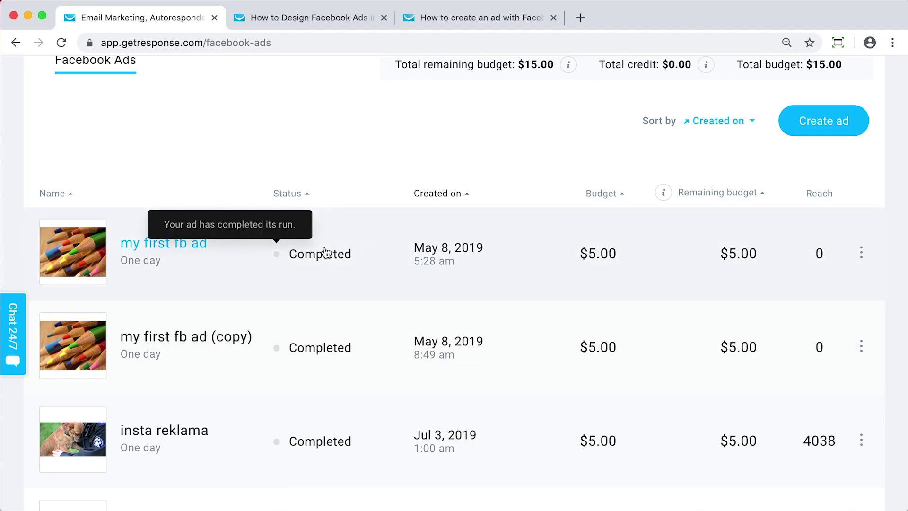
{"action": "scroll", "coordinate": [308, 355], "scroll_direction": "down", "scroll_amount": 3}
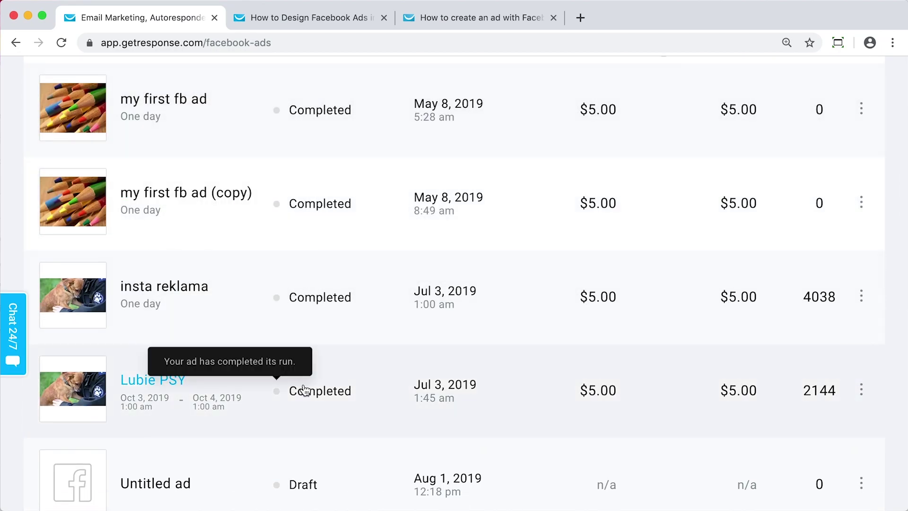
{"action": "scroll", "coordinate": [304, 384], "scroll_direction": "down", "scroll_amount": 3}
{"action": "scroll", "coordinate": [312, 402], "scroll_direction": "down", "scroll_amount": 3}
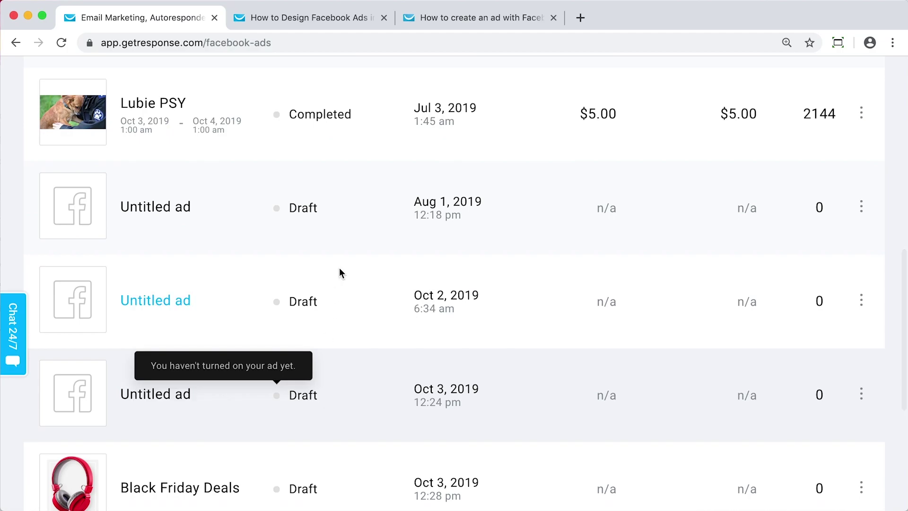
{"action": "scroll", "coordinate": [347, 365], "scroll_direction": "down", "scroll_amount": 2}
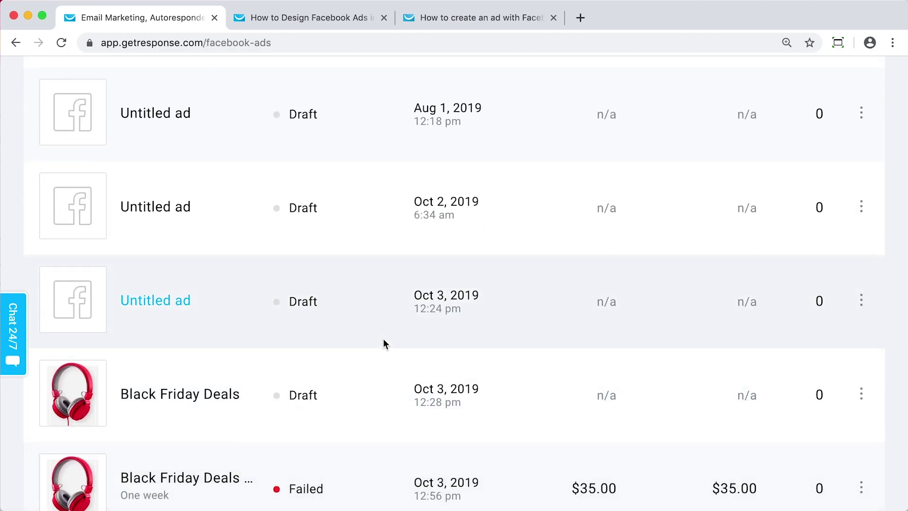
{"action": "scroll", "coordinate": [383, 338], "scroll_direction": "down", "scroll_amount": 1}
{"action": "scroll", "coordinate": [383, 338], "scroll_direction": "up", "scroll_amount": 2}
{"action": "scroll", "coordinate": [383, 339], "scroll_direction": "down", "scroll_amount": 4}
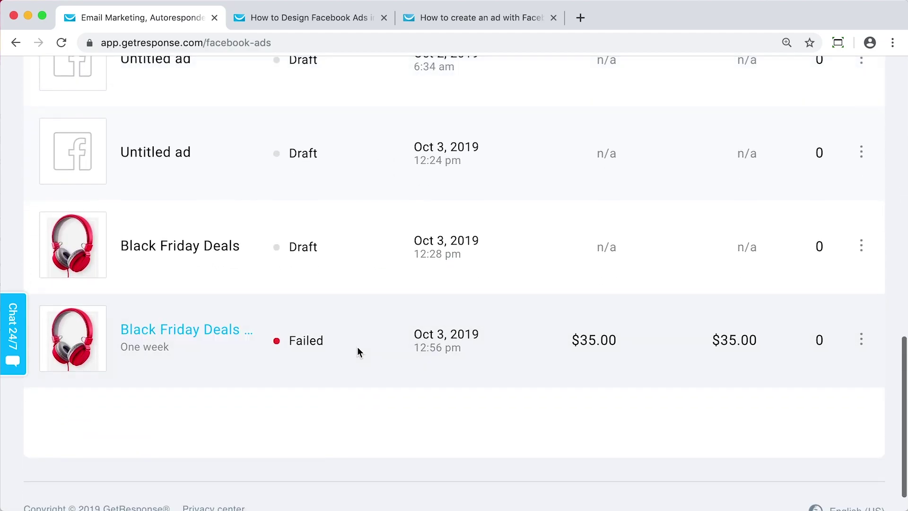
{"action": "mouse_move", "coordinate": [300, 349]}
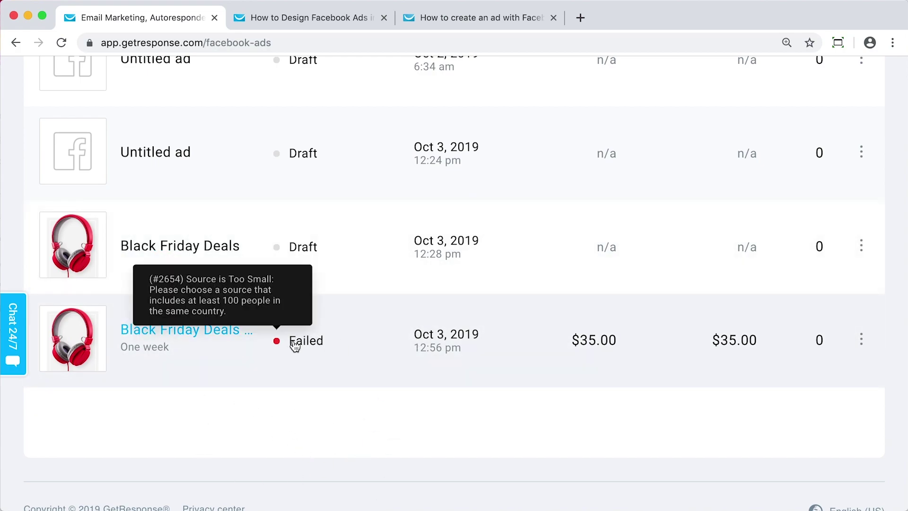
{"action": "left_click", "coordinate": [861, 339]}
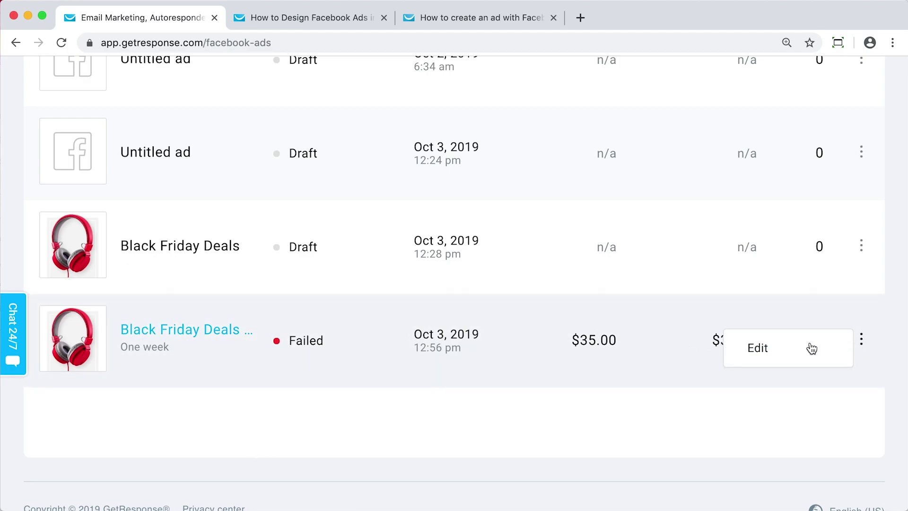
{"action": "left_click", "coordinate": [753, 350]}
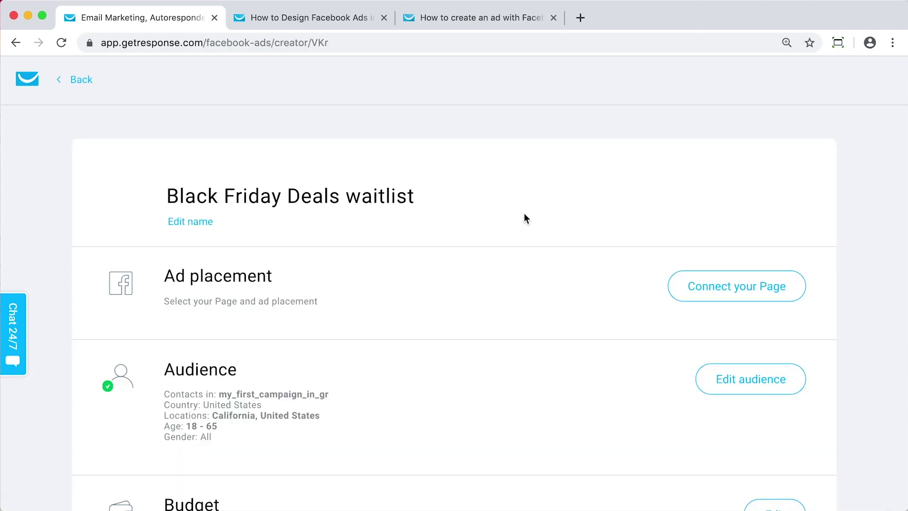
{"action": "scroll", "coordinate": [524, 218], "scroll_direction": "down", "scroll_amount": 15}
{"action": "scroll", "coordinate": [355, 254], "scroll_direction": "up", "scroll_amount": 15}
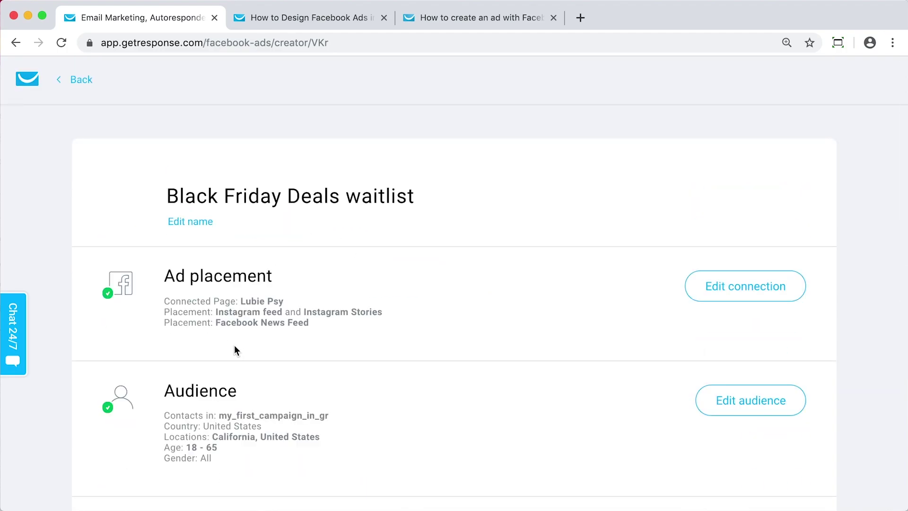
{"action": "scroll", "coordinate": [237, 347], "scroll_direction": "down", "scroll_amount": 6}
{"action": "scroll", "coordinate": [240, 347], "scroll_direction": "up", "scroll_amount": 5}
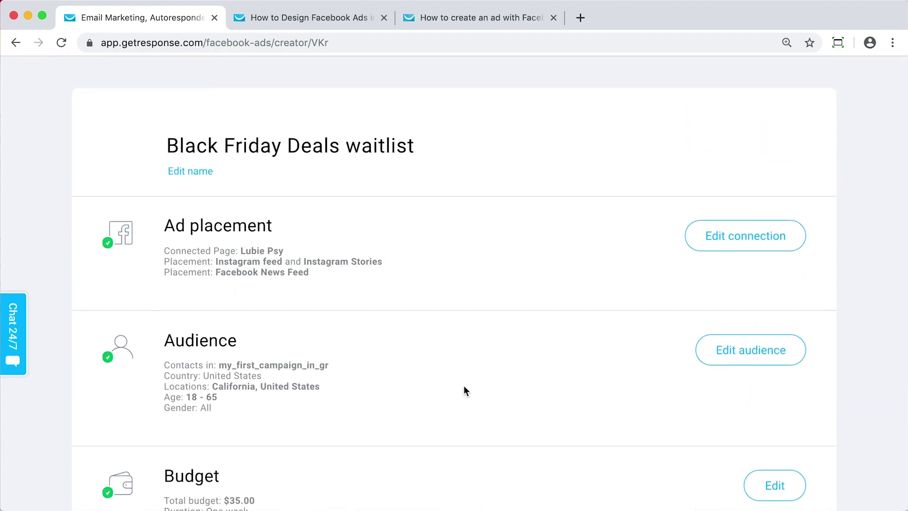
{"action": "scroll", "coordinate": [464, 385], "scroll_direction": "down", "scroll_amount": 2}
{"action": "scroll", "coordinate": [463, 385], "scroll_direction": "down", "scroll_amount": 5}
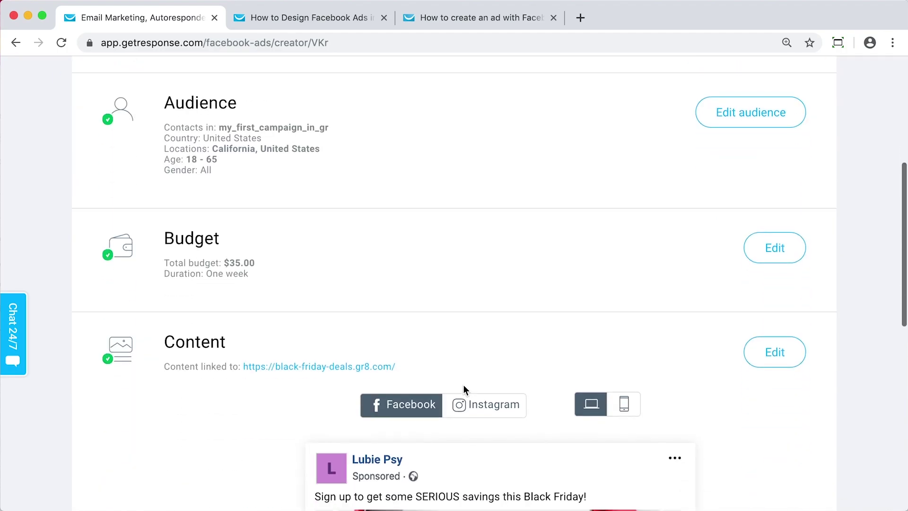
{"action": "scroll", "coordinate": [463, 386], "scroll_direction": "up", "scroll_amount": 8}
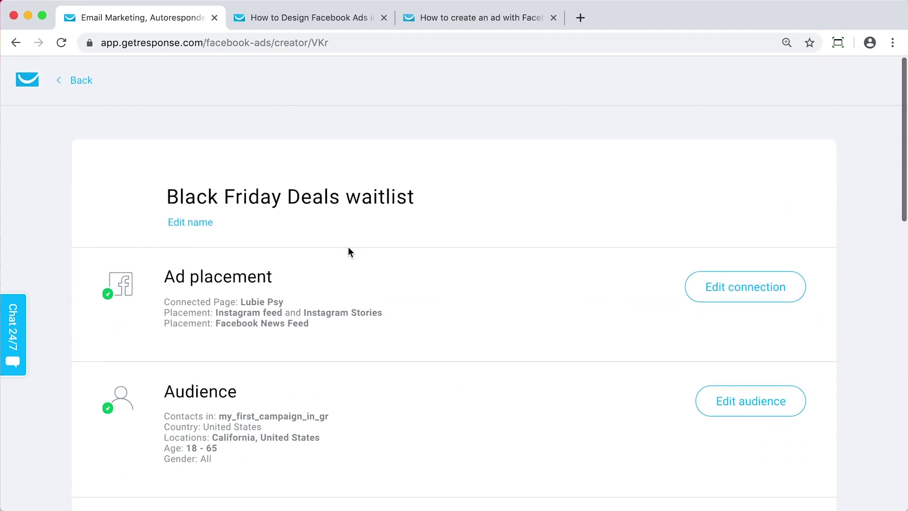
{"action": "left_click", "coordinate": [74, 79]}
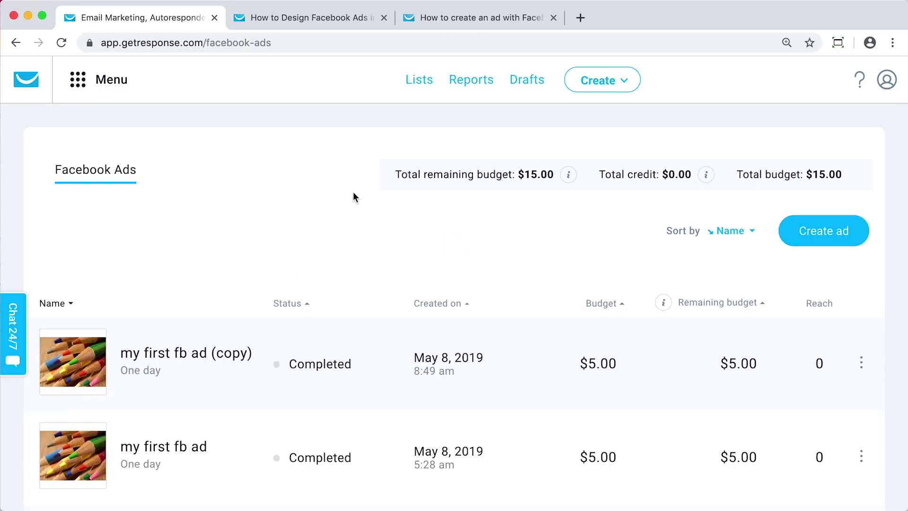
{"action": "scroll", "coordinate": [359, 317], "scroll_direction": "down", "scroll_amount": 5}
{"action": "scroll", "coordinate": [359, 317], "scroll_direction": "up", "scroll_amount": 3}
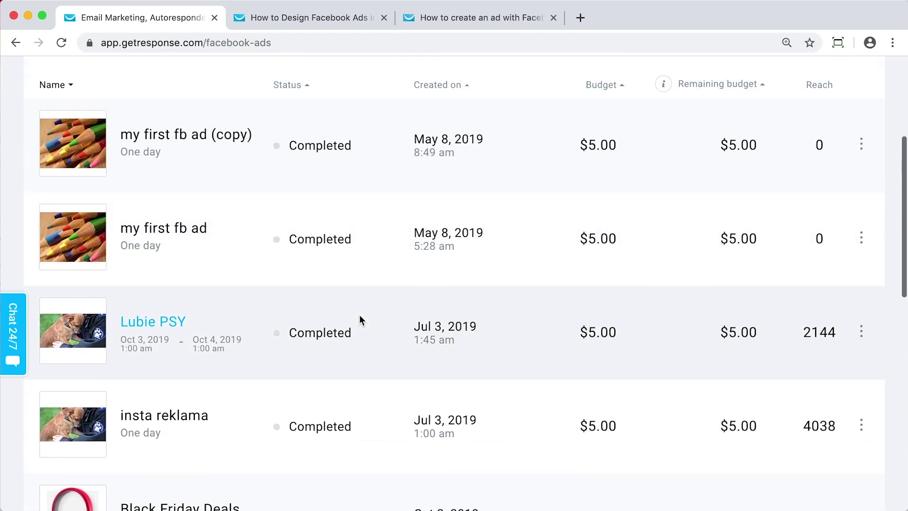
{"action": "mouse_move", "coordinate": [293, 283]}
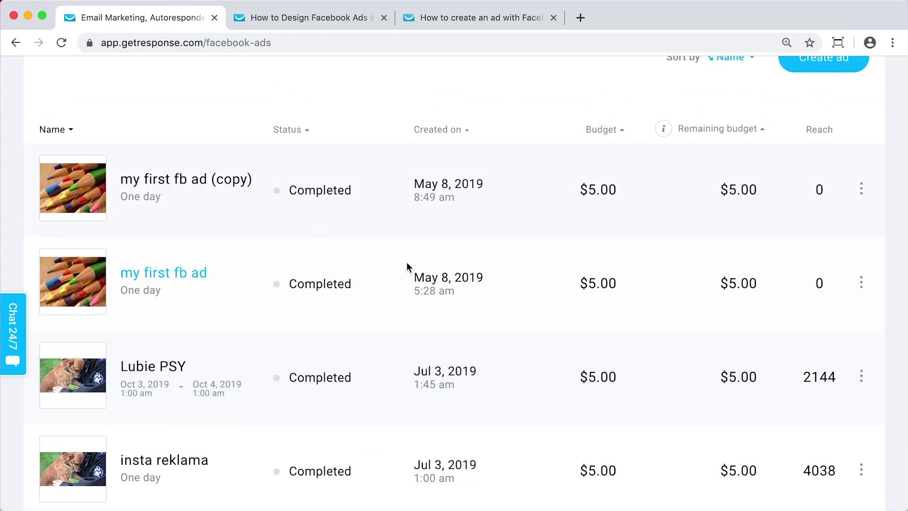
{"action": "scroll", "coordinate": [365, 126], "scroll_direction": "up", "scroll_amount": 4}
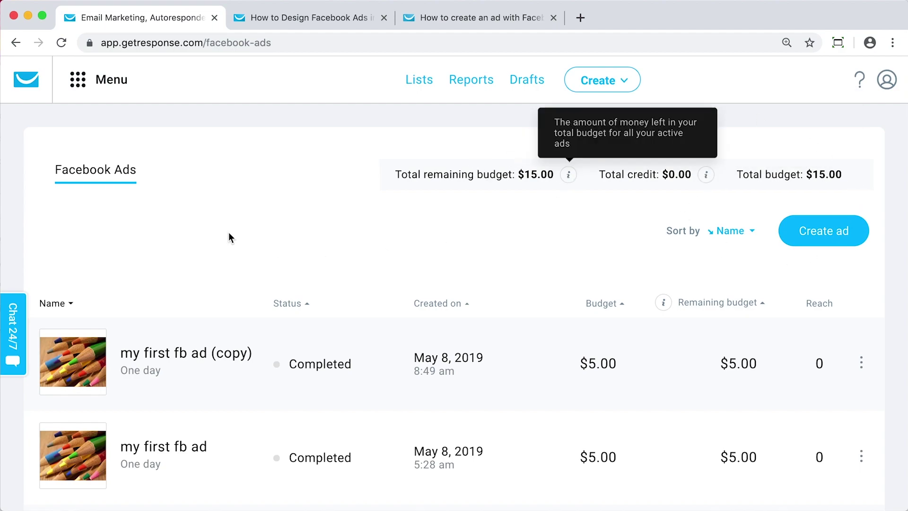
{"action": "left_click", "coordinate": [841, 247]}
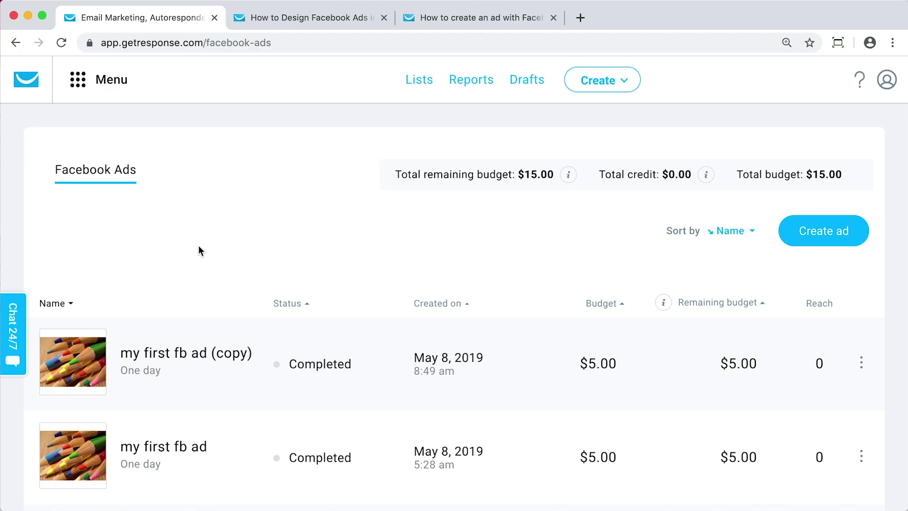
{"action": "scroll", "coordinate": [199, 246], "scroll_direction": "down", "scroll_amount": 2}
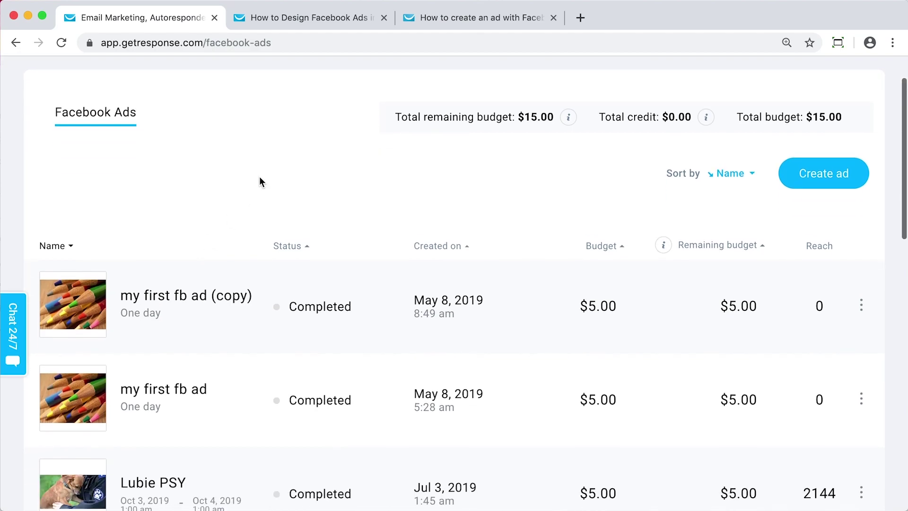
{"action": "scroll", "coordinate": [264, 173], "scroll_direction": "up", "scroll_amount": 2}
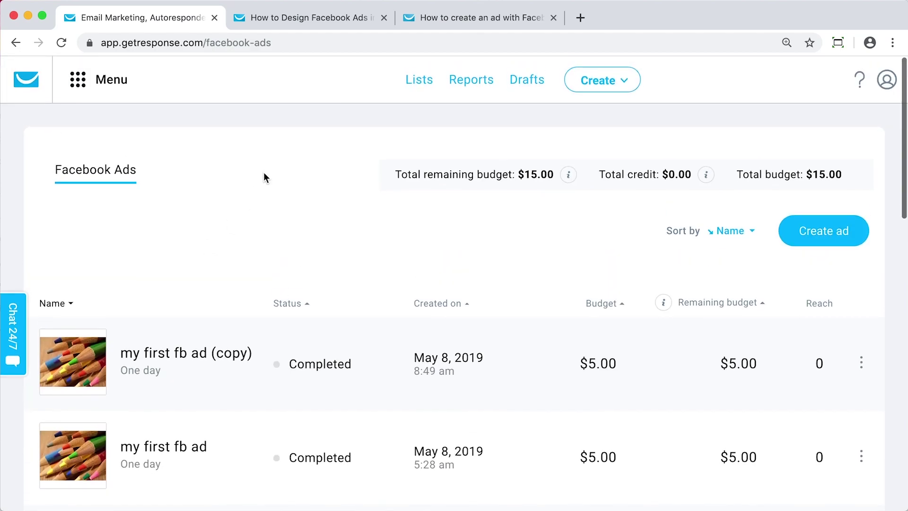